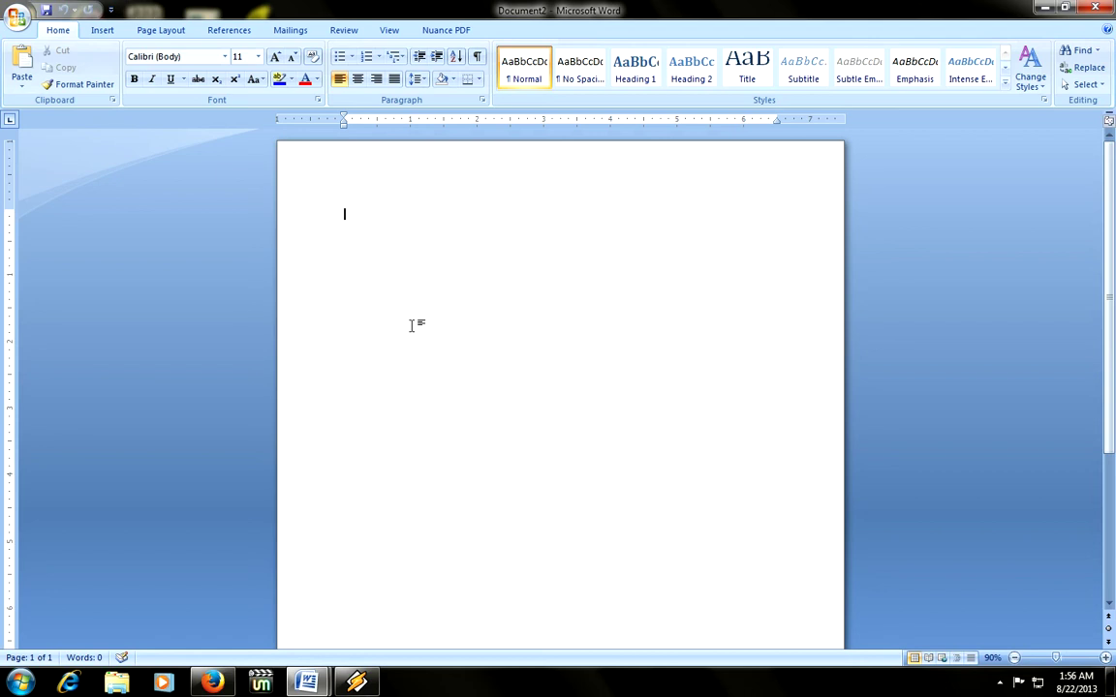
Step: Set the font size of the greeting text to 14 point
type("dy")
scroll(531, 326, "up", 3)
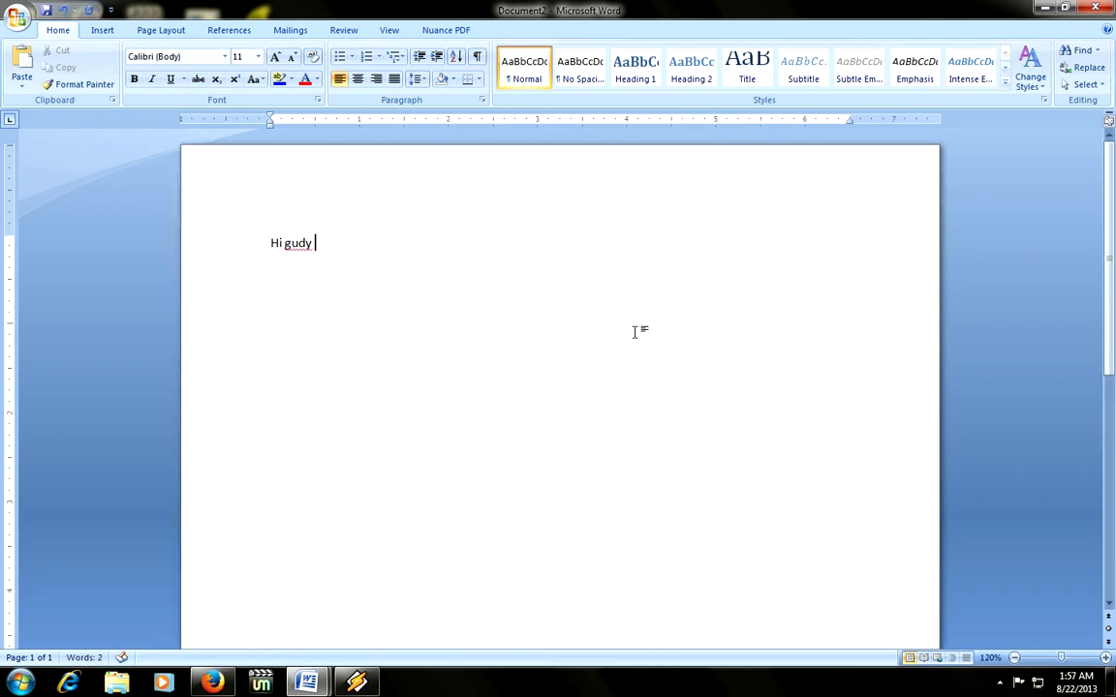
key("ctrl+a")
key("ctrl+d")
type("14")
key("Return")
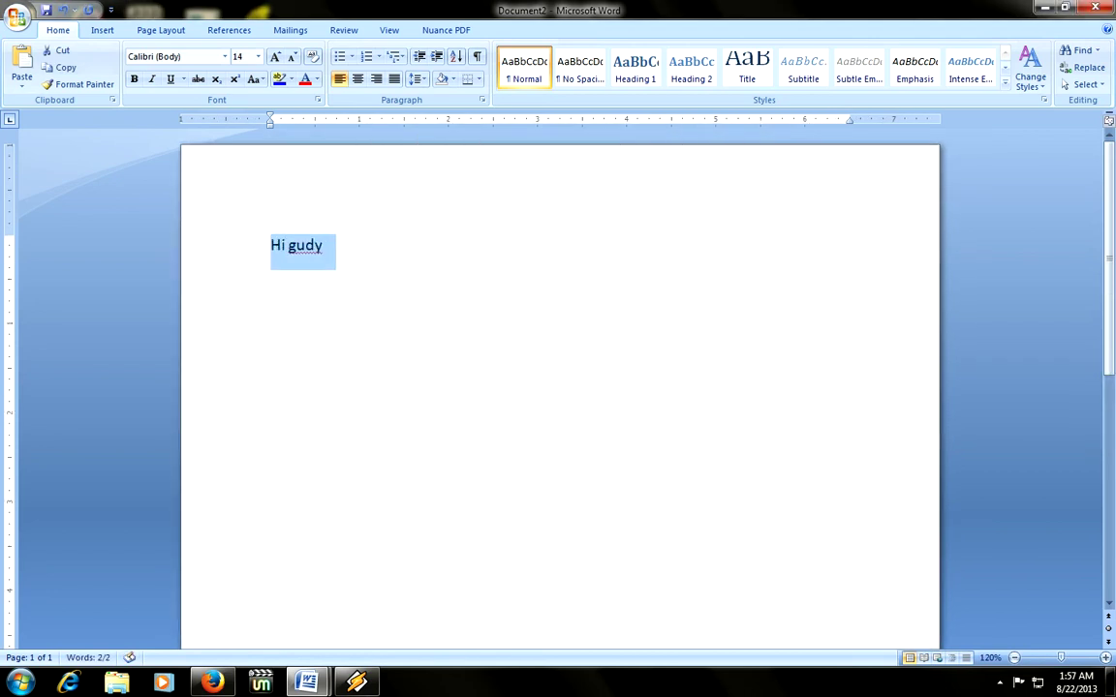
Step: Type 'Hi guys' and the intro line 'I m going to show u shortcut in MS word 2007'
type("Hi guys")
key("Return")
type("I m going to show")
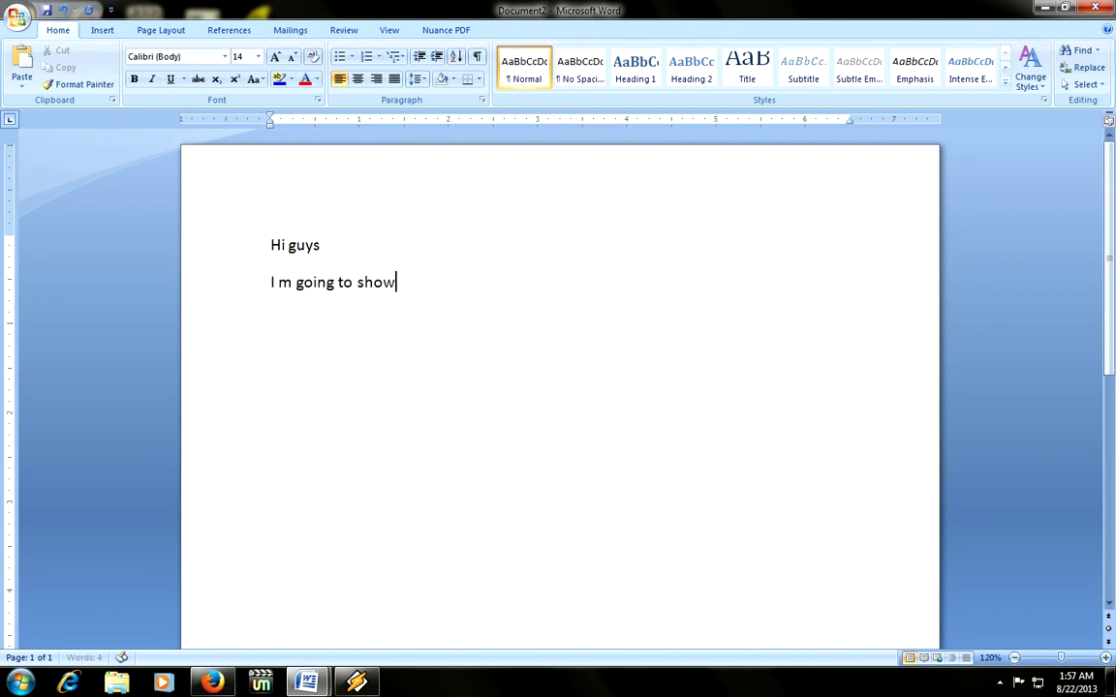
type(" u shortcut in MS word 2007")
key("Return")
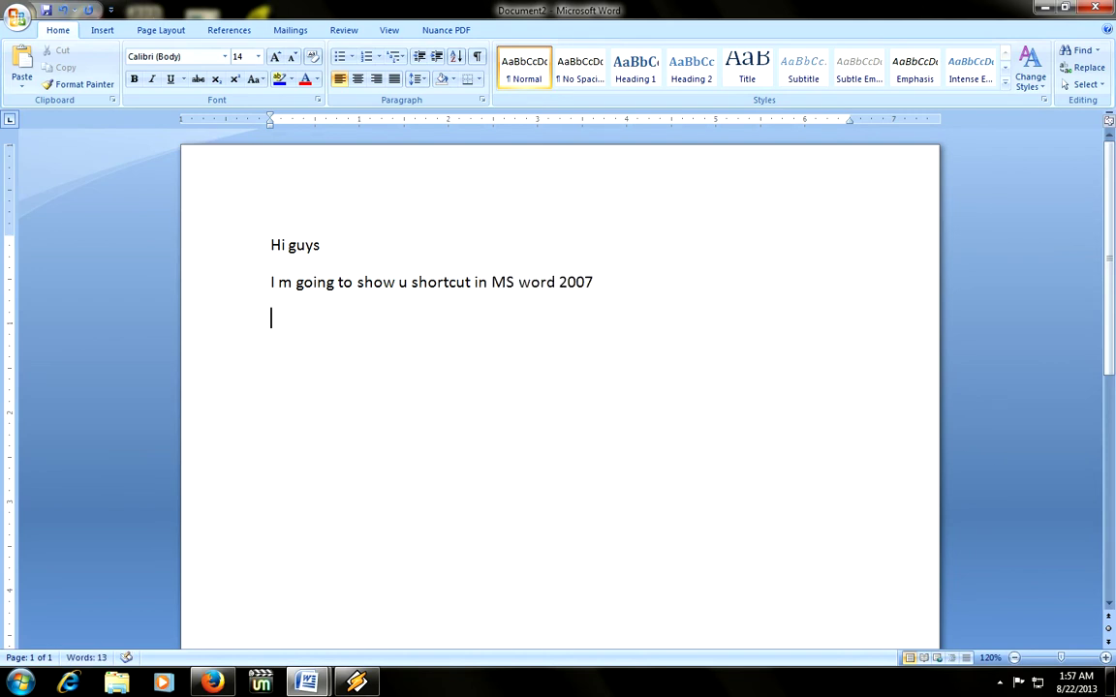
key("Return")
Step: Add 'Just it out' and the first entry 'Alt + P, SP : Page setup'
type("Just it ")
type("out ")
type("Alt")
type(" + P, SP ")
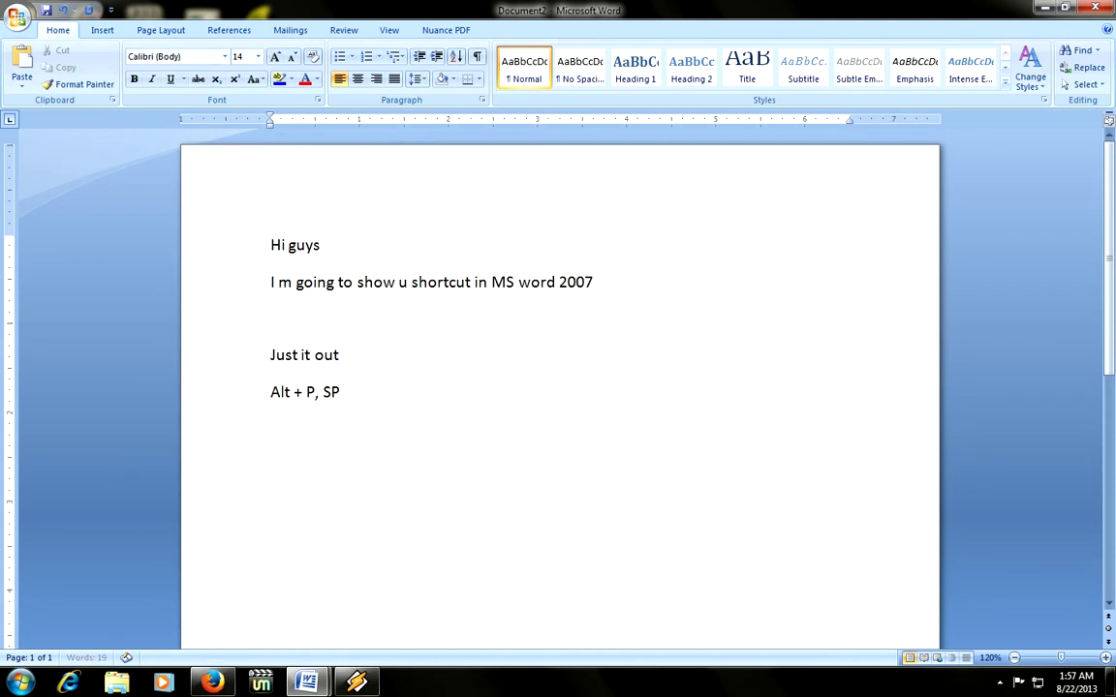
type(":  Page st")
key("BackSpace")
type("tup")
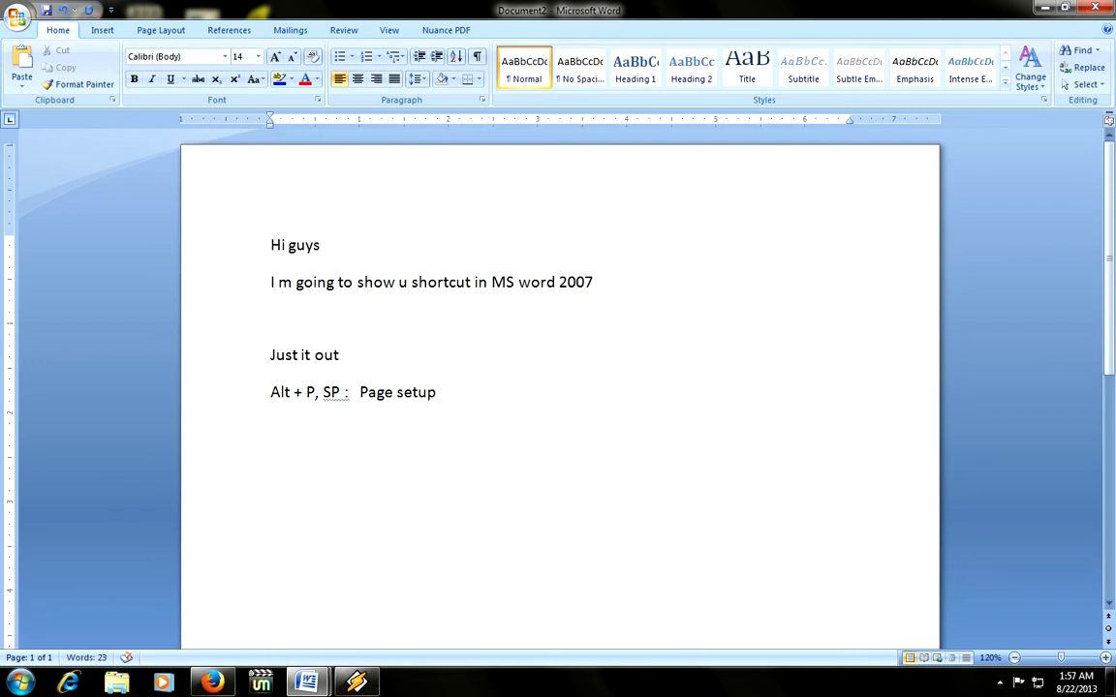
Step: Open Page Setup with Alt+P, S, P, then cancel it
key("alt+p")
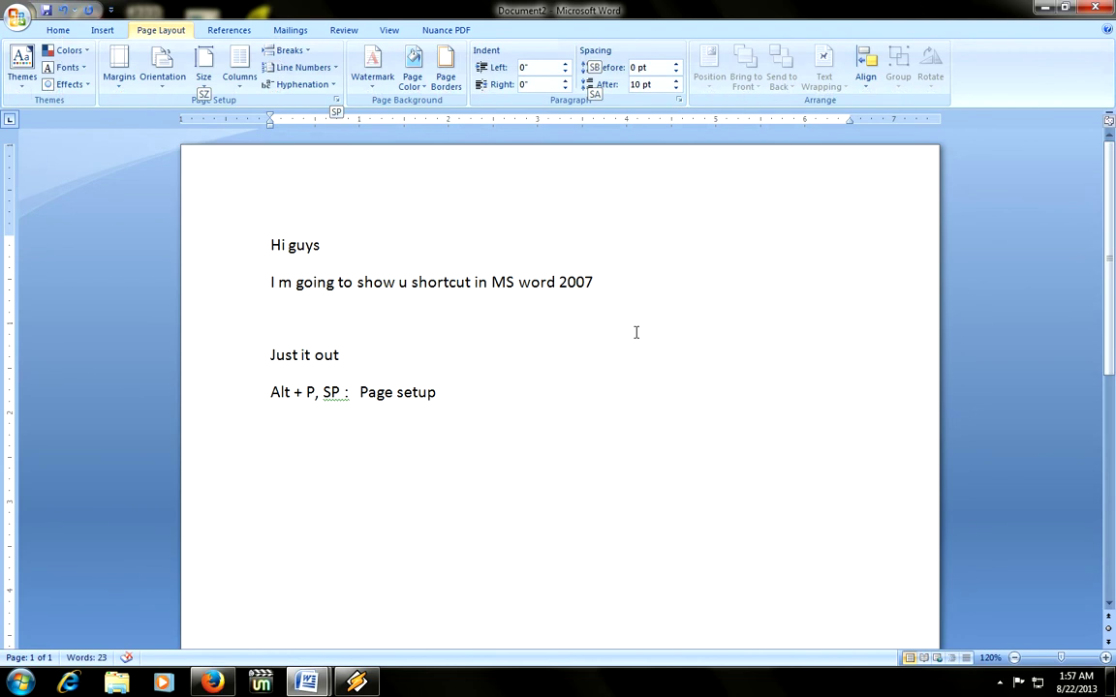
key("s")
key("p")
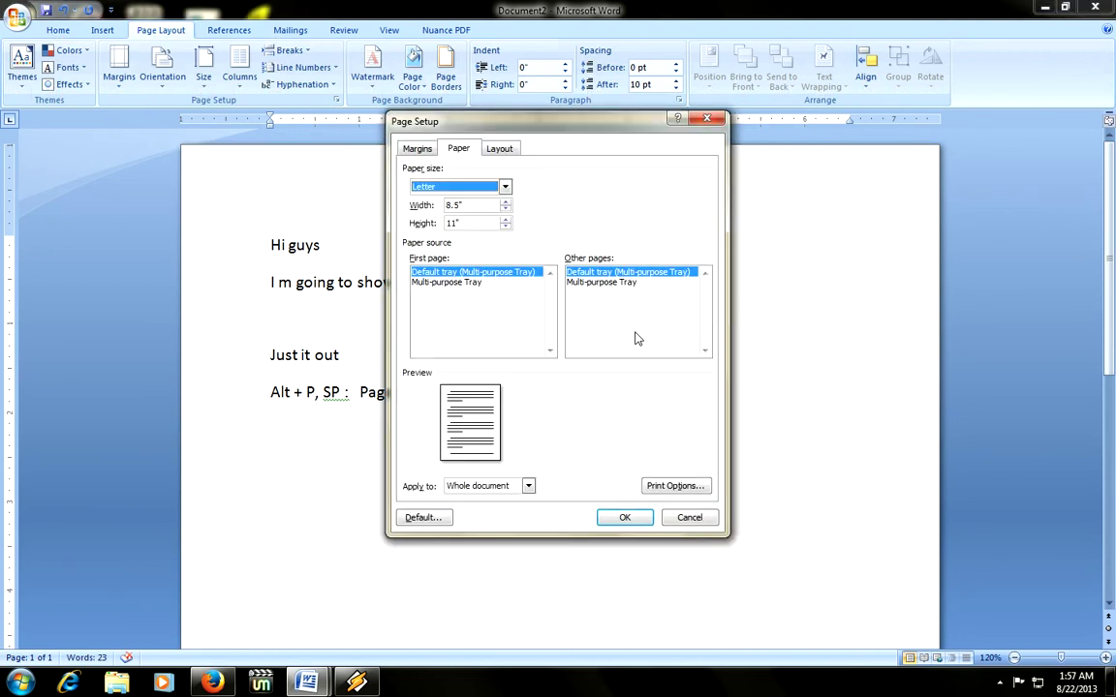
key("Escape")
Step: Reopen Page Setup and change the paper size from Letter to A4
key("alt+p")
key("s")
key("p")
key("alt+Down")
key("Down")
key("Down")
key("Down")
key("Down")
key("Down")
key("Down")
key("Up")
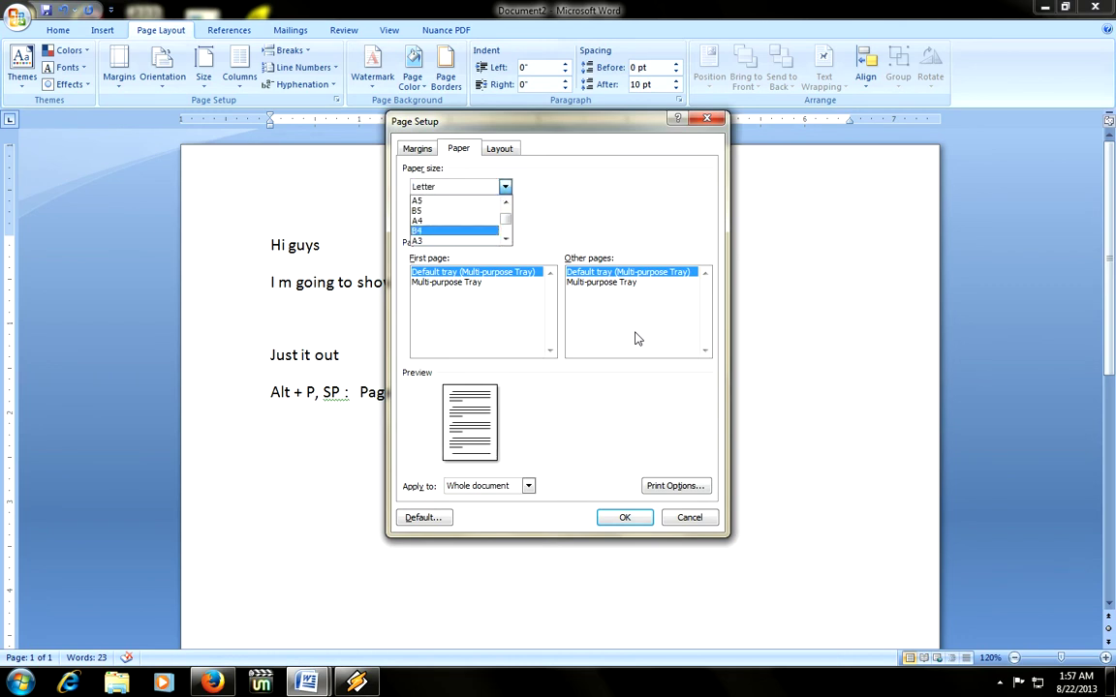
key("Return")
key("Return")
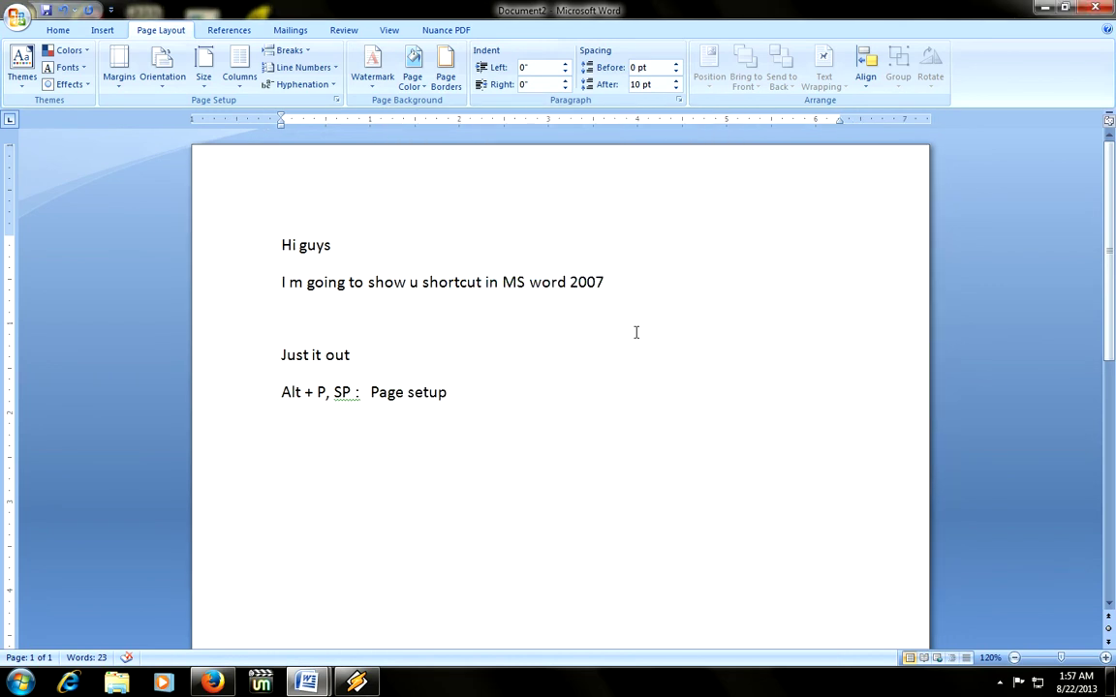
key("Return")
Step: Type 'Alt + N, T,I : Insert able', lining up the colons of both entries with tabs
type("Alt + N, T,I:")
key("Up")
key("Left")
key("Tab")
key("Right")
key("Tab")
key("Down")
key("Left")
key("Tab")
key("End")
key("Tab")
type("Insert able")
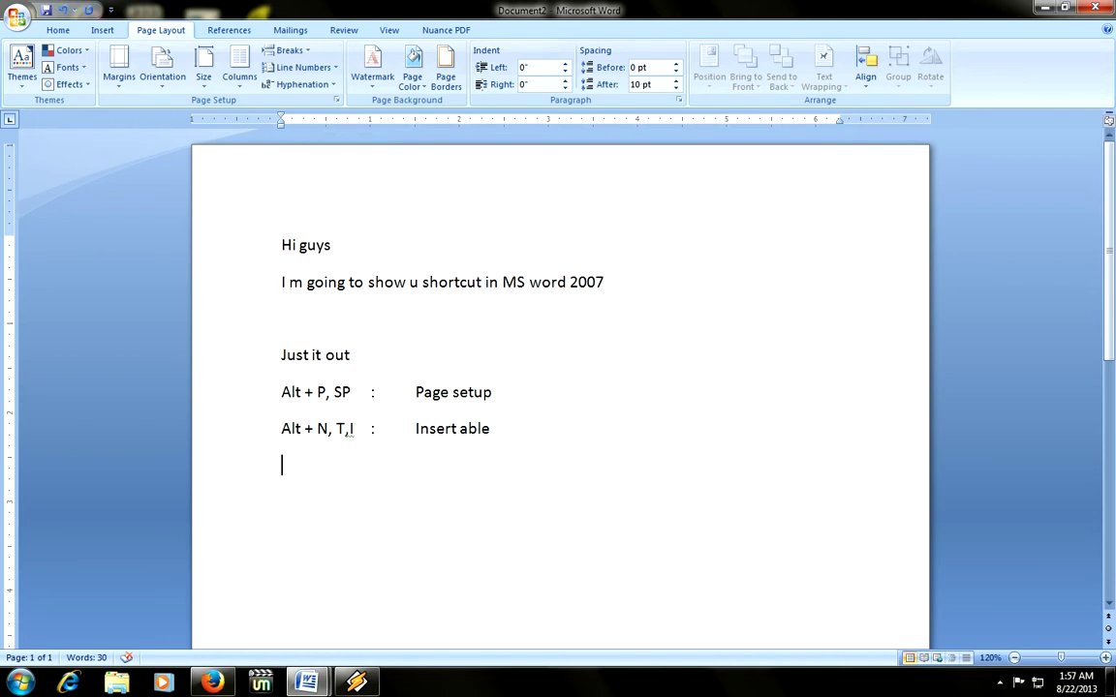
Step: Insert a 3-column, 2-row table with Alt+N, T, I
key("alt+n")
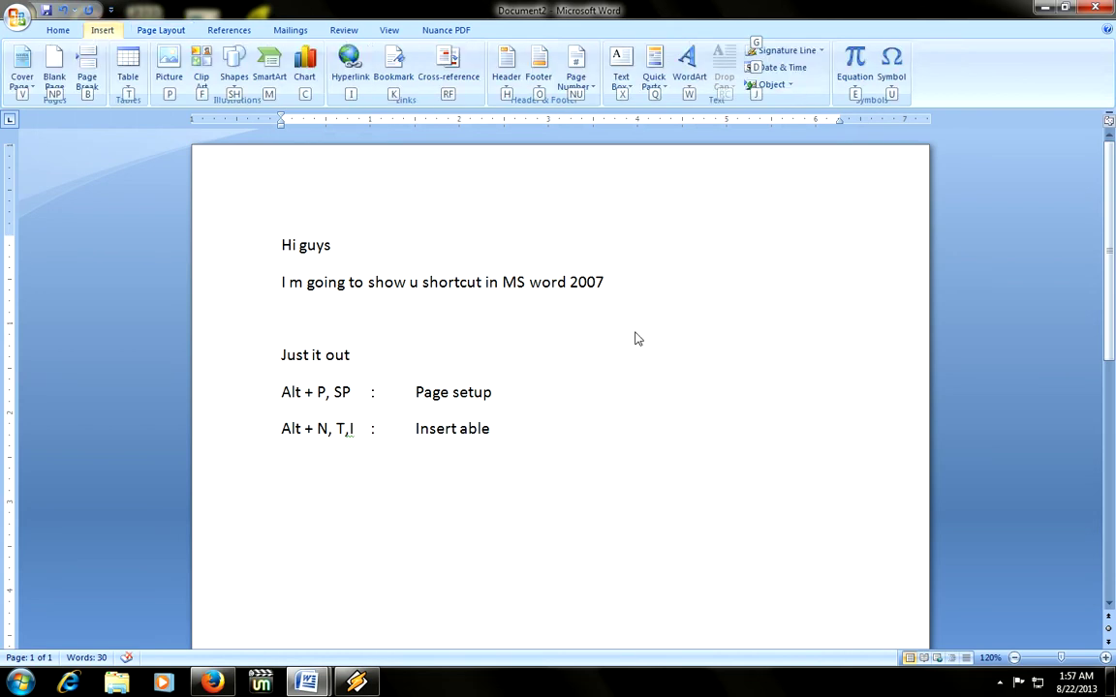
key("t")
key("i")
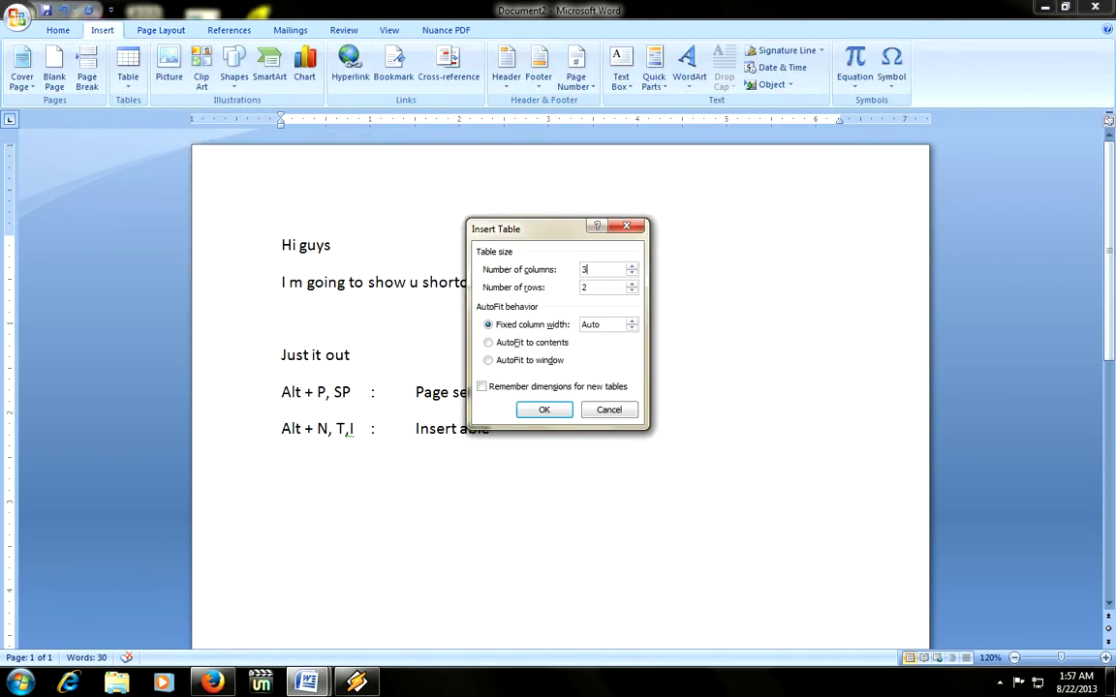
key("Return")
Step: Start deleting the test table through the Alt+A table layout keys
key("alt+a")
key("c")
key("t")
key("alt+a")
Step: Finish deleting the table and add 'Alt + I,S : Insert symbol' with tabs around the colon
key("d")
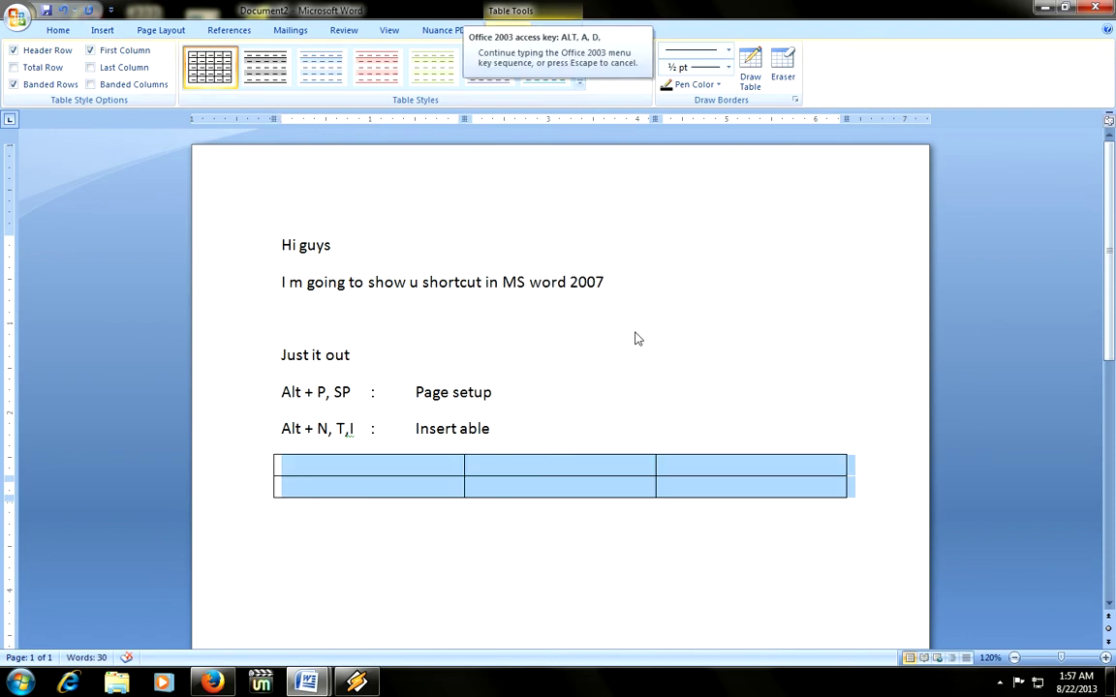
key("t")
type("Alt + ")
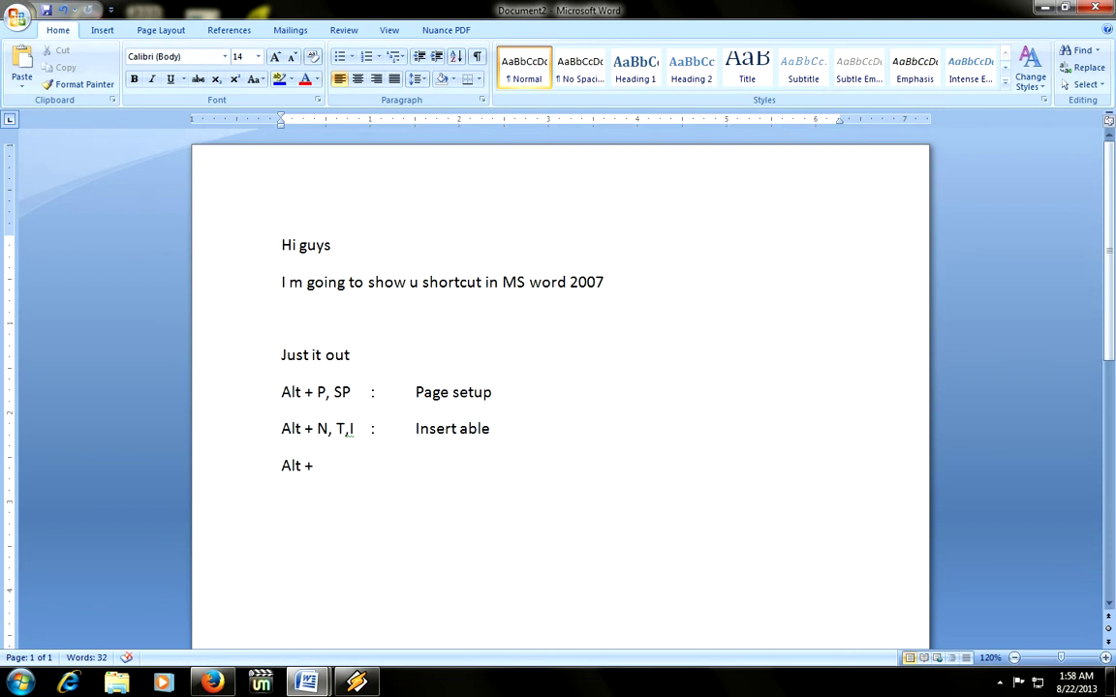
type("I,S")
key("Tab")
type(":")
key("Tab")
type("Insert s")
type("yb")
key("shift+Left")
key("shift+Left")
type("mbol")
key("Return")
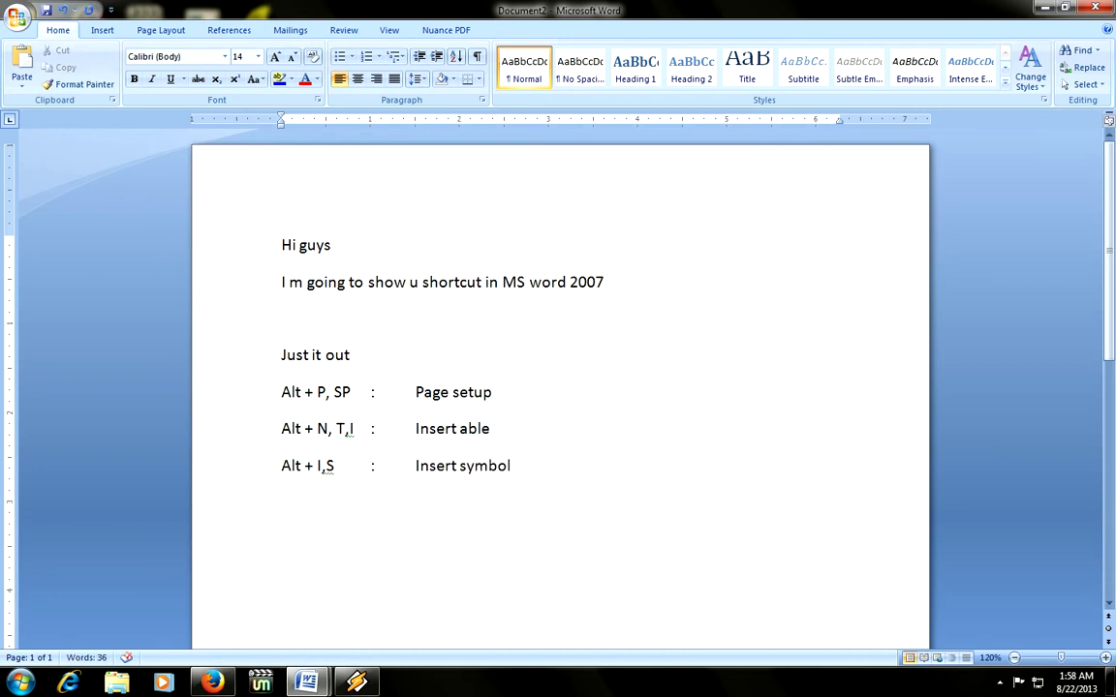
Step: Insert a combining enclosing circle symbol using Alt+I, S
key("alt+i")
key("n")
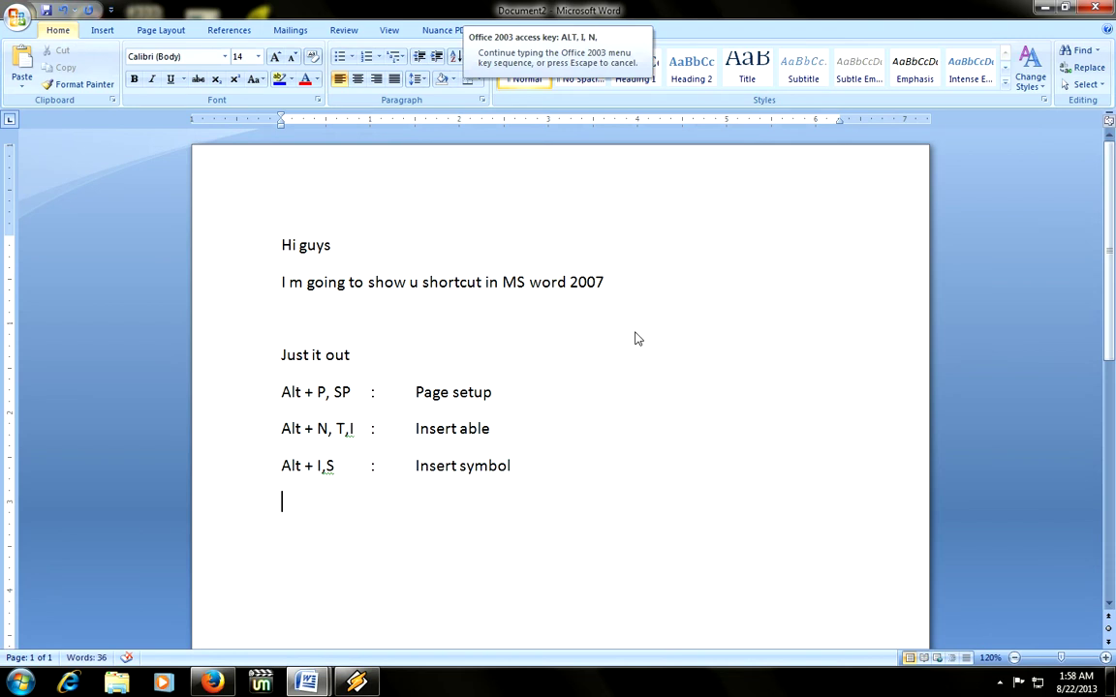
key("Escape")
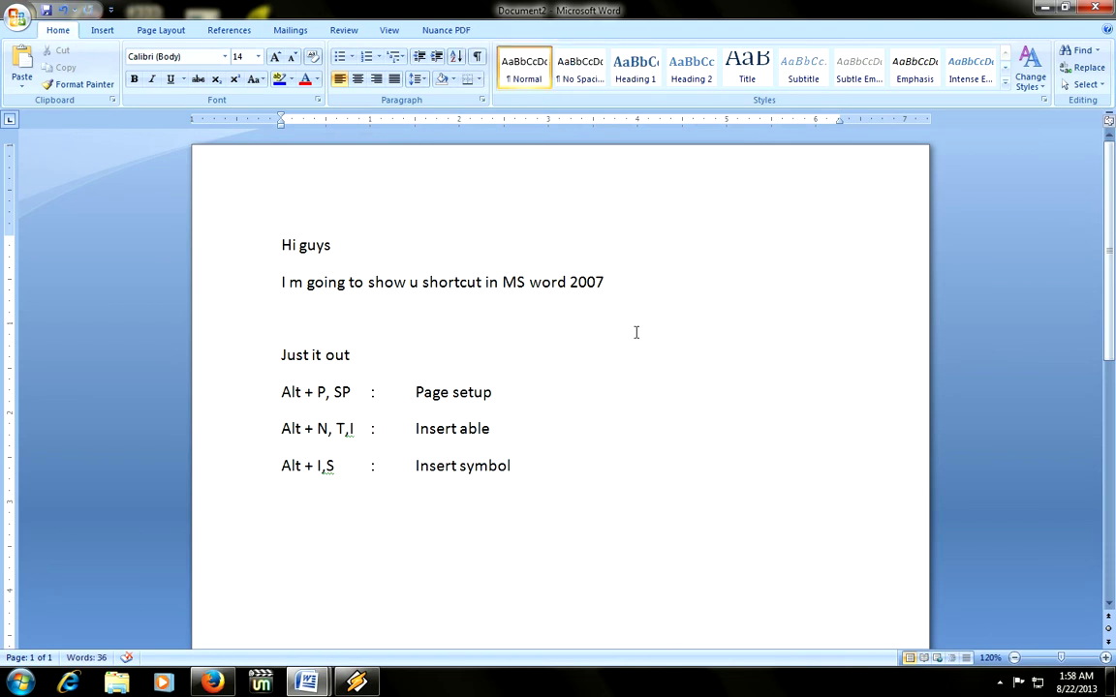
key("alt+i")
key("s")
key("Down")
key("Down")
key("Down")
key("Left")
key("Left")
key("Left")
key("Left")
key("Up")
key("Up")
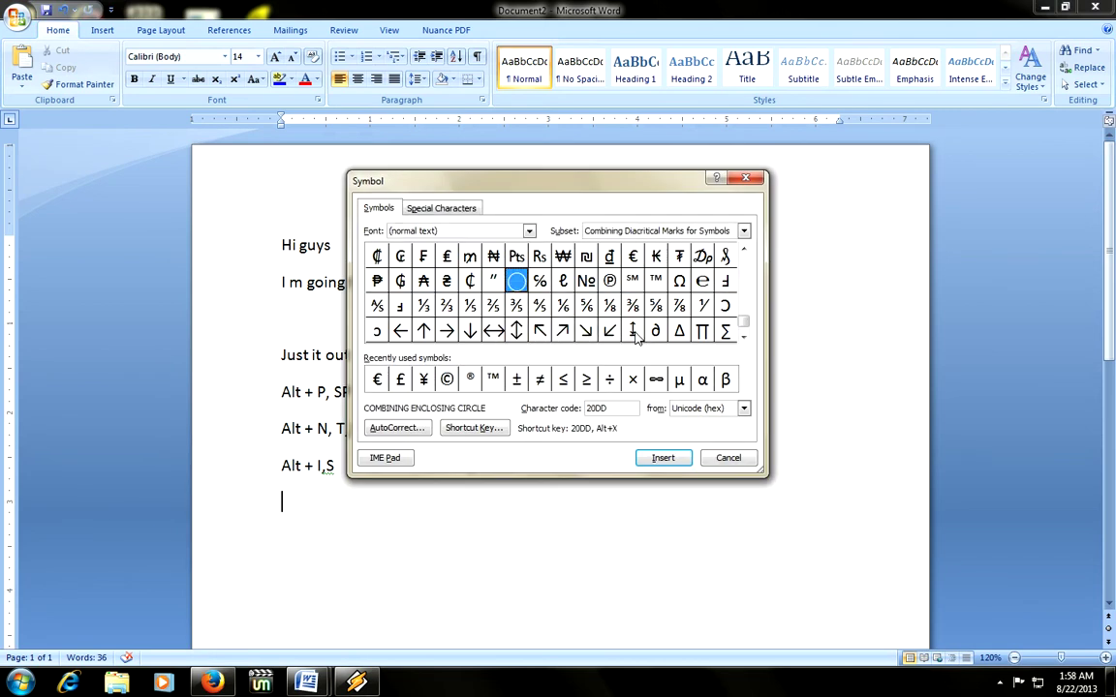
key("Return")
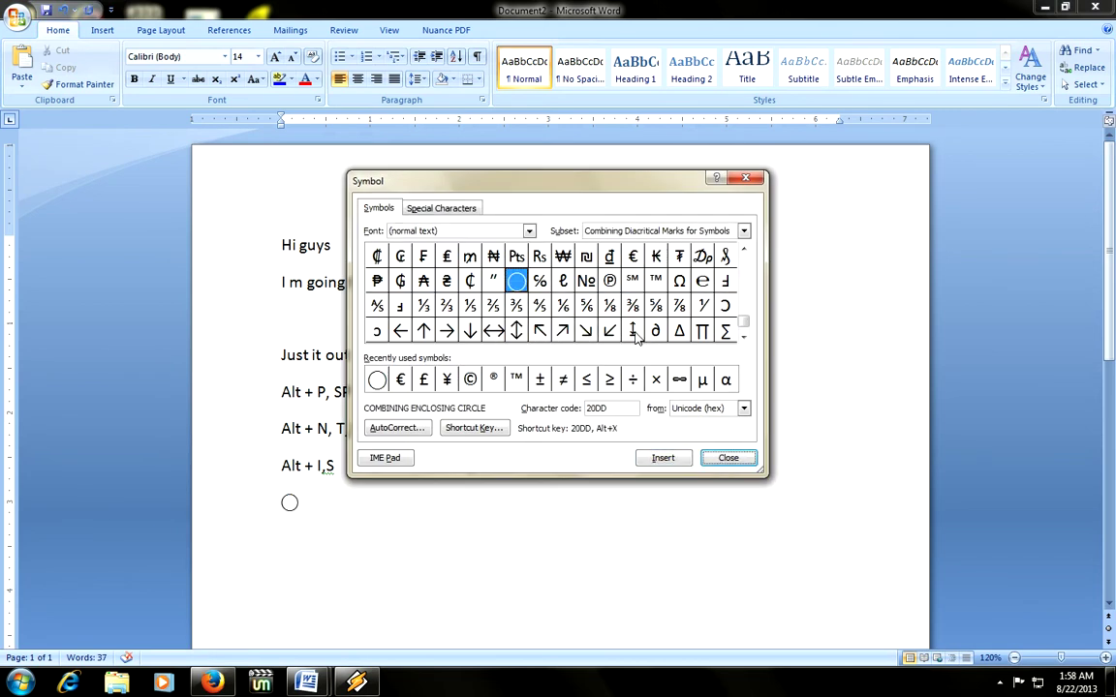
Step: Browse the special characters, pick the three-eighths fraction, and close the Symbol dialog
key("ctrl+Tab")
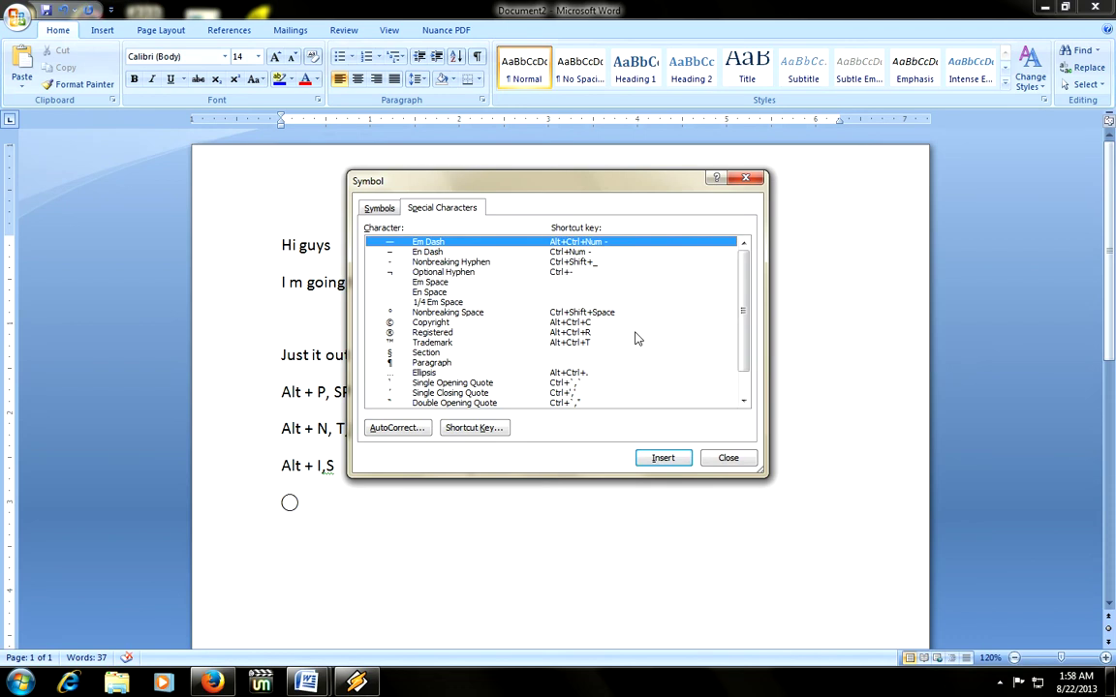
left_click(374, 206)
left_click(633, 305)
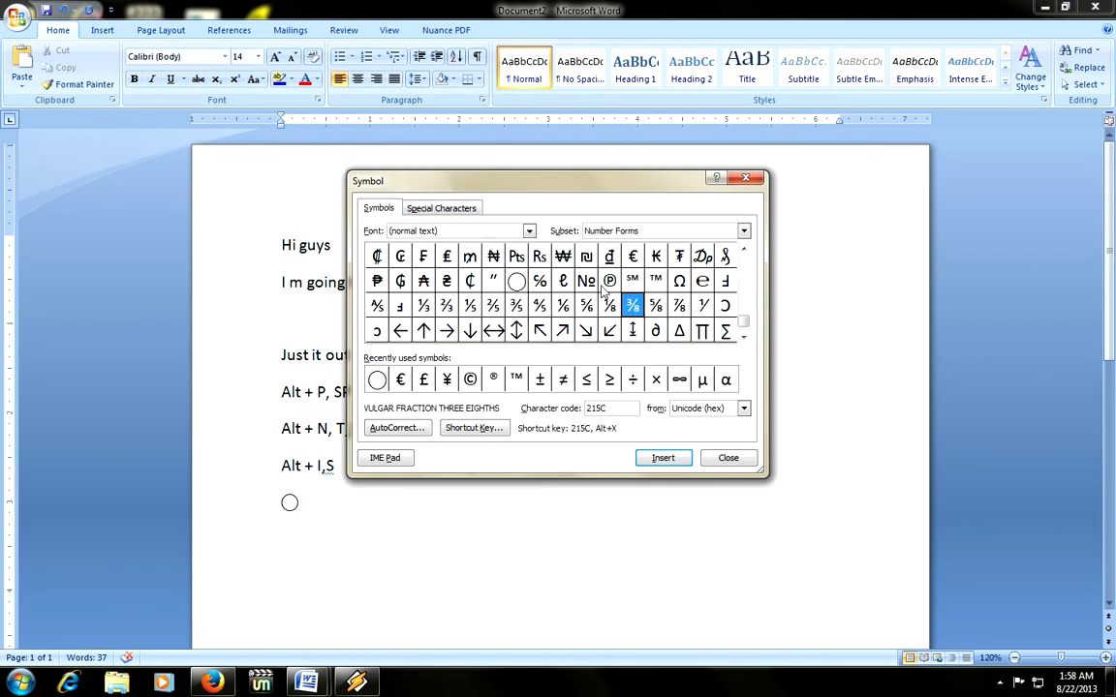
left_click(728, 458)
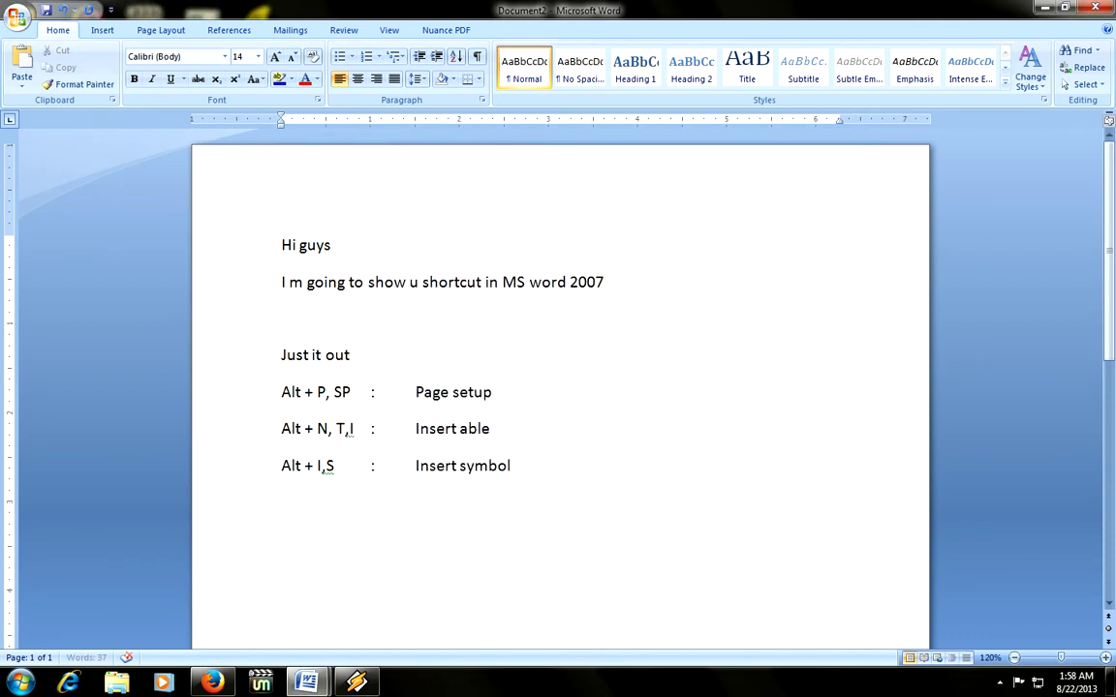
Step: Add 'Ctrl+F2 : Switch in or out of print preview' and demonstrate Ctrl+F2
type("C")
type("tlr")
key("BackSpace")
key("BackSpace")
type("rl+F2")
key("Tab")
type(":")
key("Tab")
type("Switch in or out of printpreview")
left_click(597, 502)
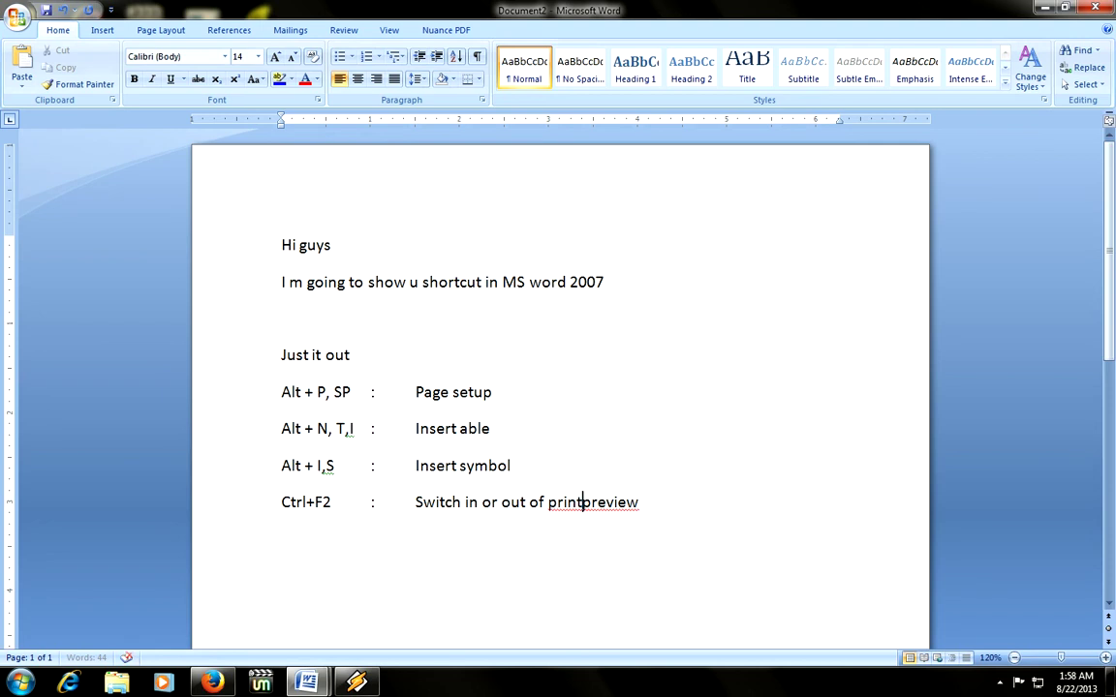
key("Down")
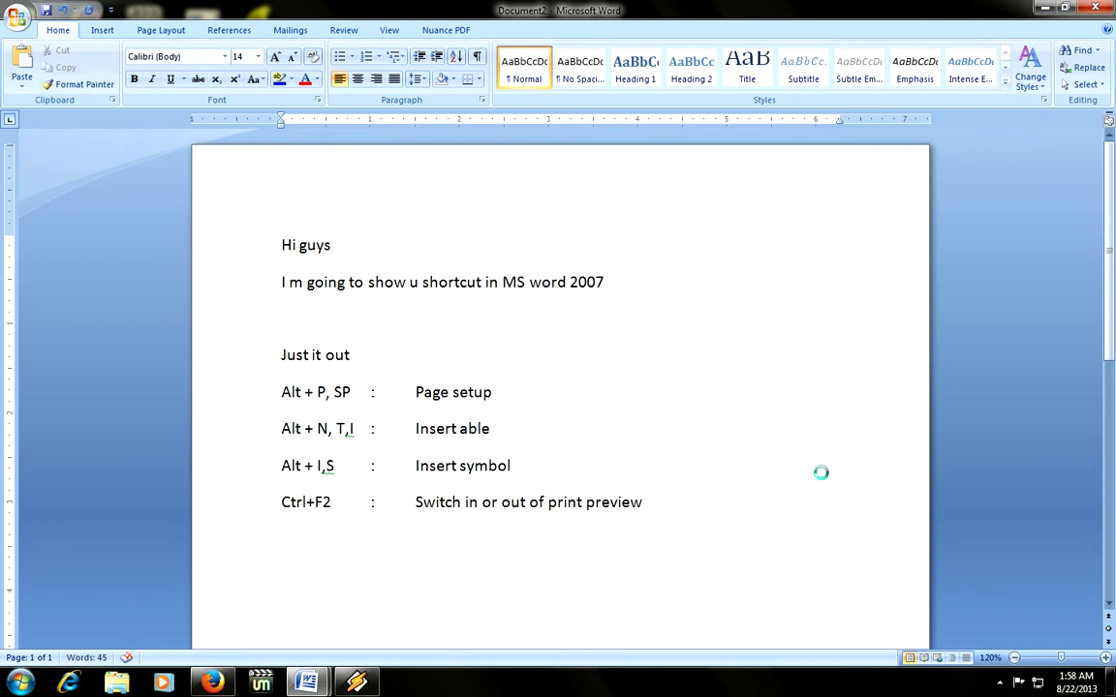
key("ctrl+F2")
key("ctrl+F2")
Step: Add the entry 'Alt+ O,B : Border and Shading' on a new line
type("Alt")
type("+ O,B\t")
type(":")
key("Tab")
type("Bo")
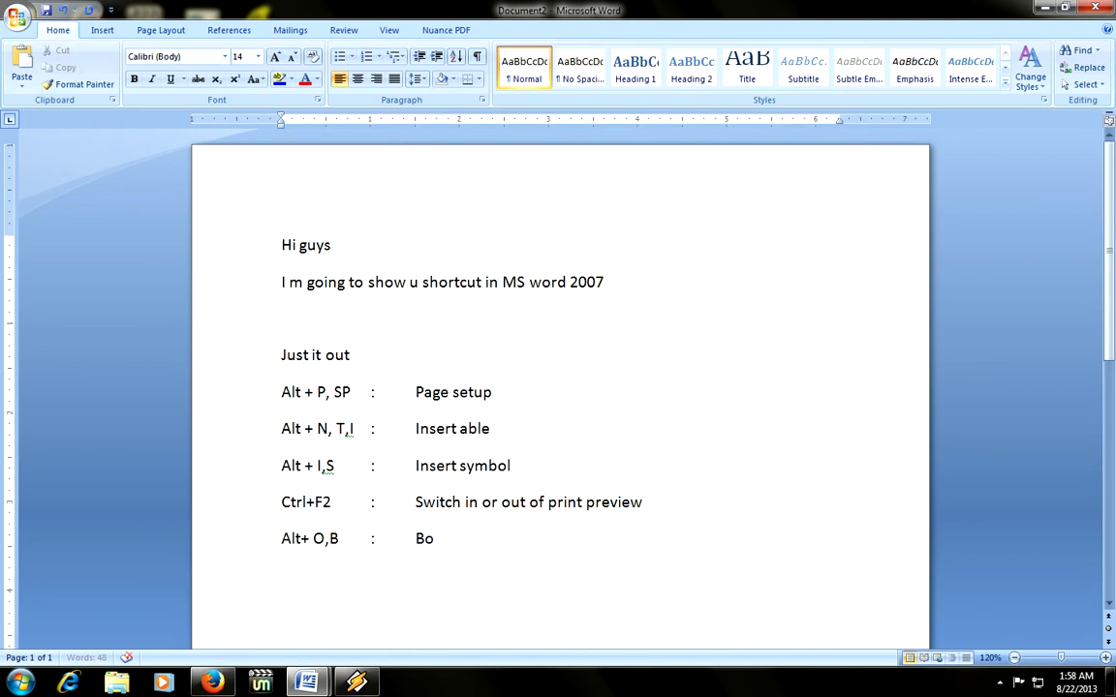
type("rder and Shading")
key("Return")
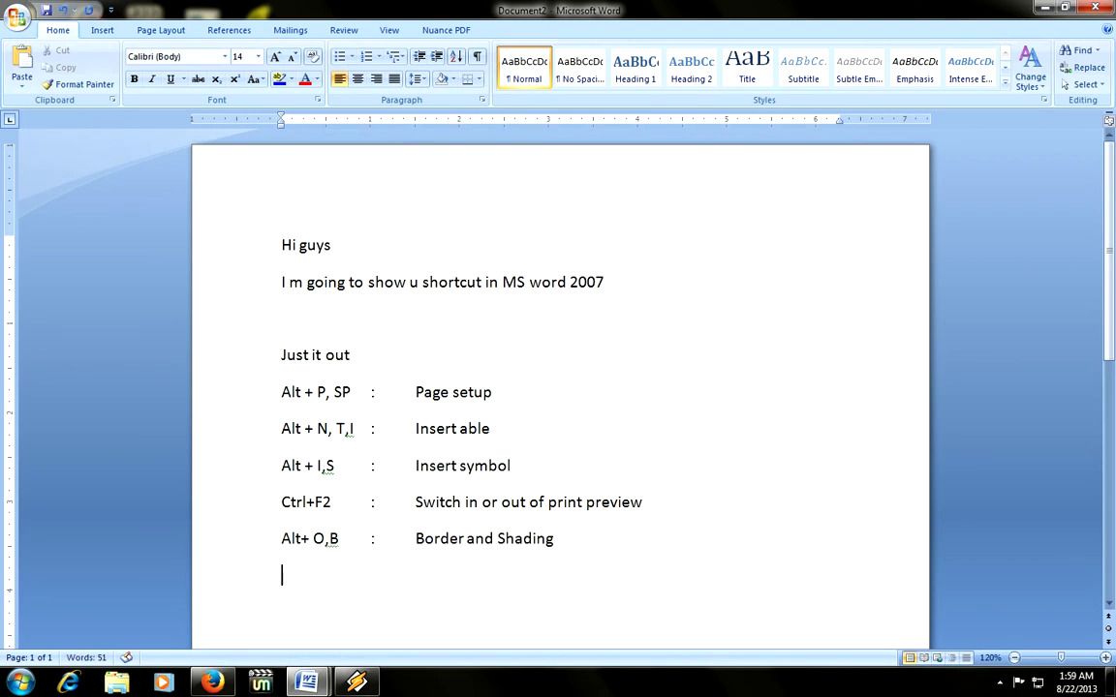
key("alt+o")
key("b")
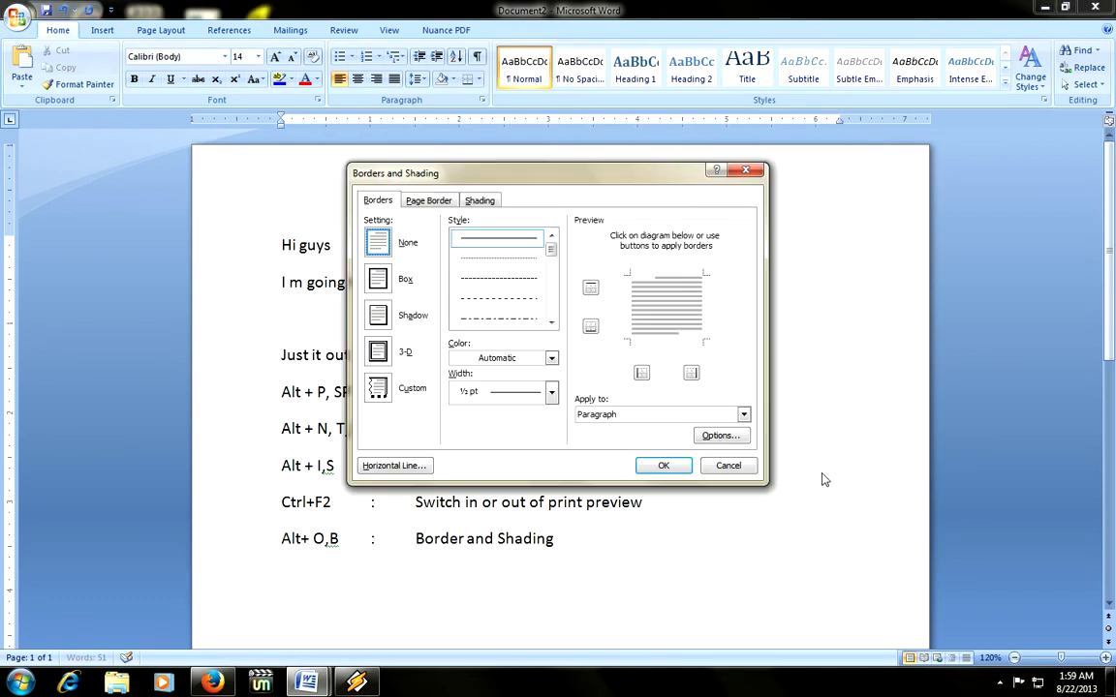
key("ctrl+Tab")
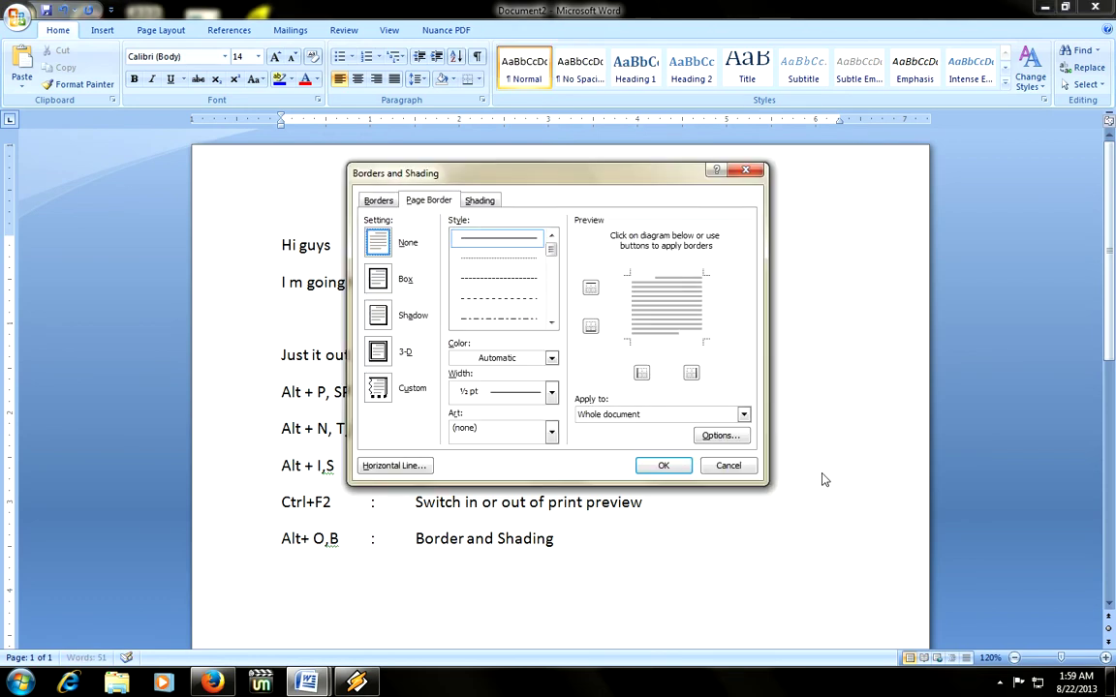
key("Down")
key("Down")
key("Down")
key("Down")
key("Down")
key("Down")
key("Down")
key("Down")
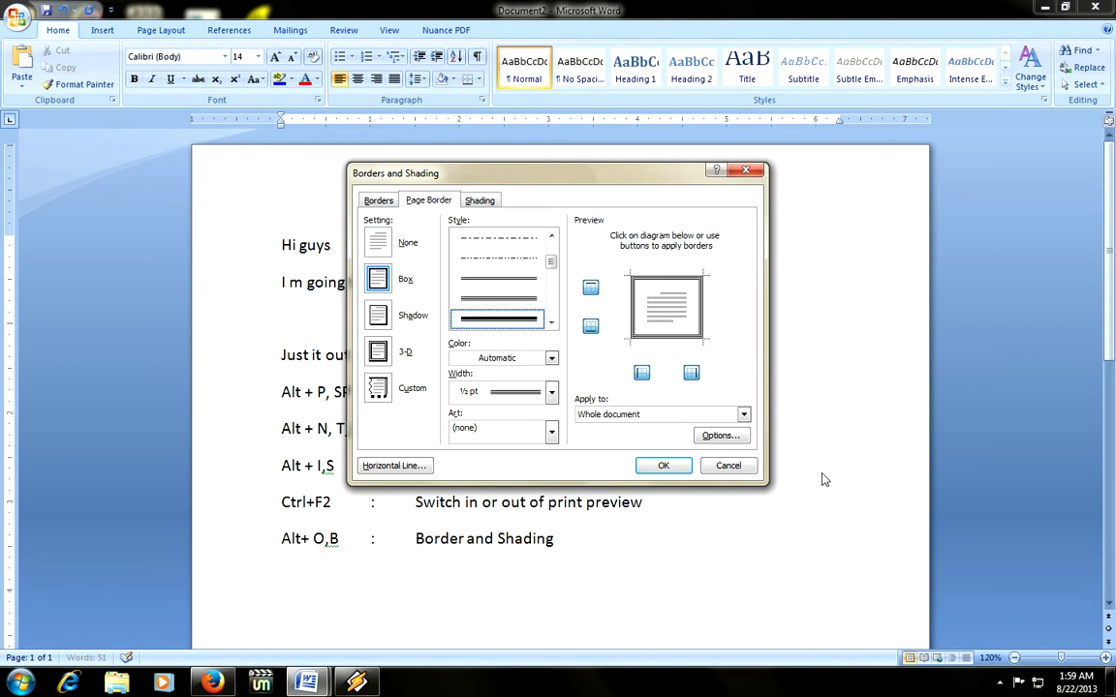
key("Return")
key("alt+o")
key("b")
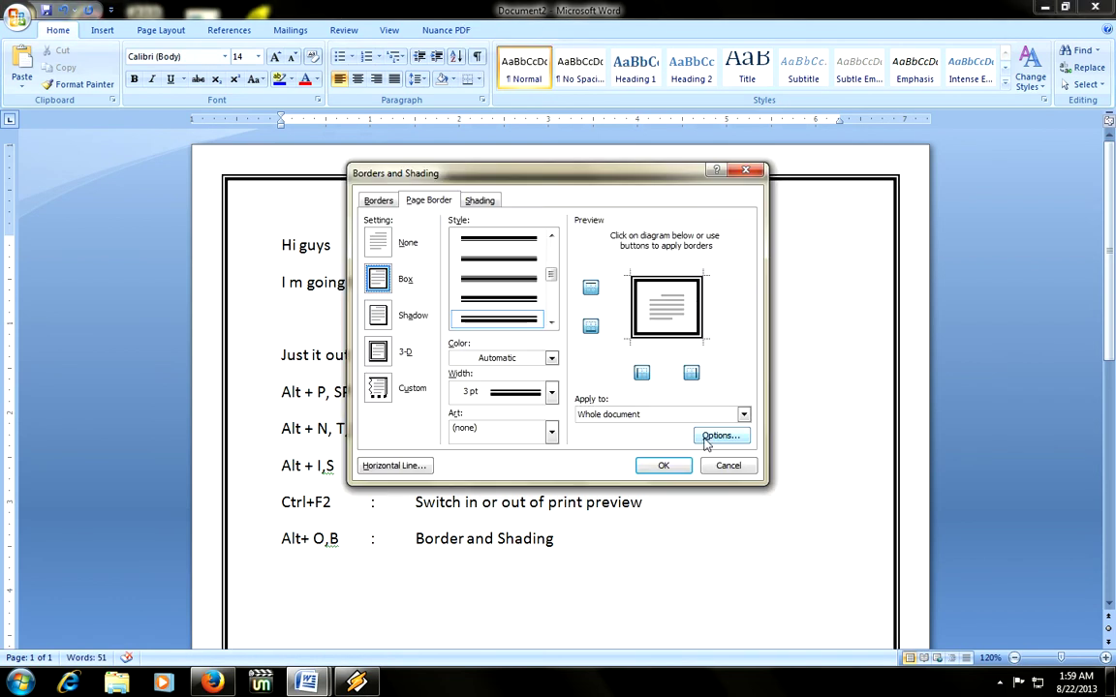
key("alt+n")
left_click(680, 465)
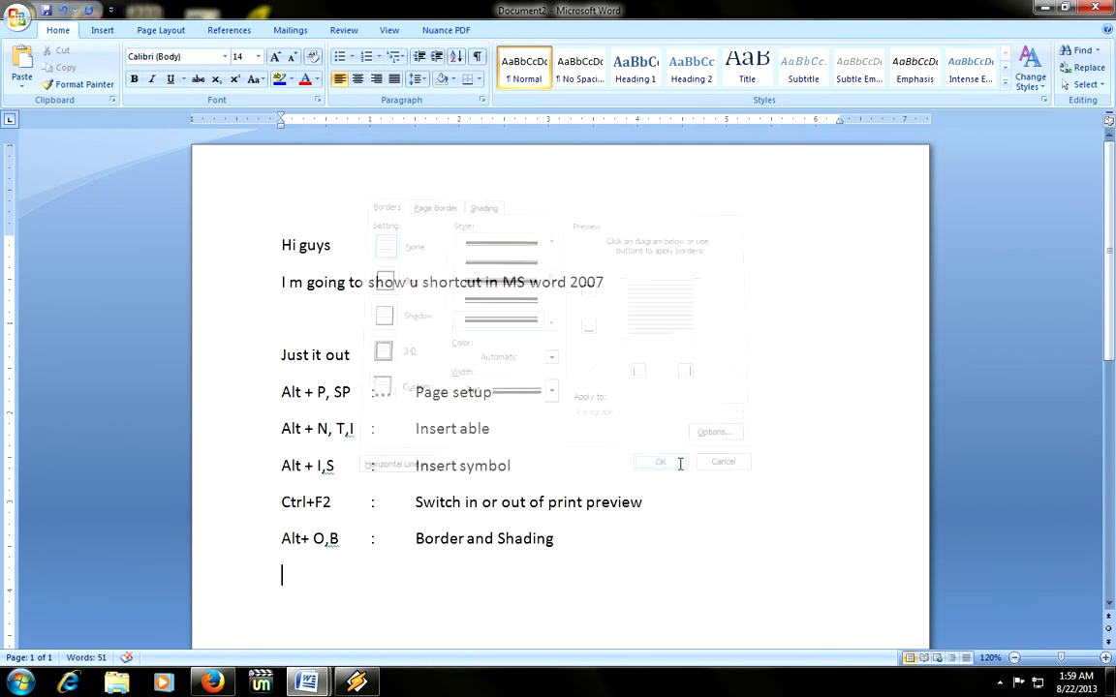
Step: Type 'Alt + O,N :' and demonstrate applying, then undoing, an arrow bullet
type("Alt + O,N")
key("Tab")
type(":")
key("Tab")
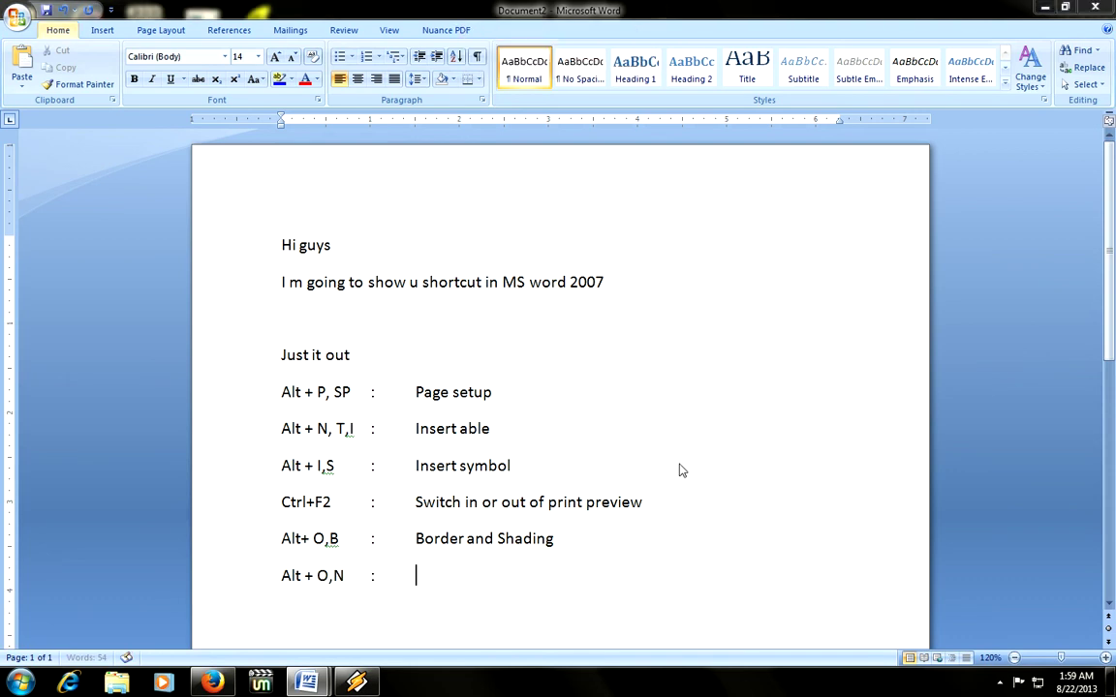
key("alt+o")
key("n")
key("Right")
key("Right")
key("Down")
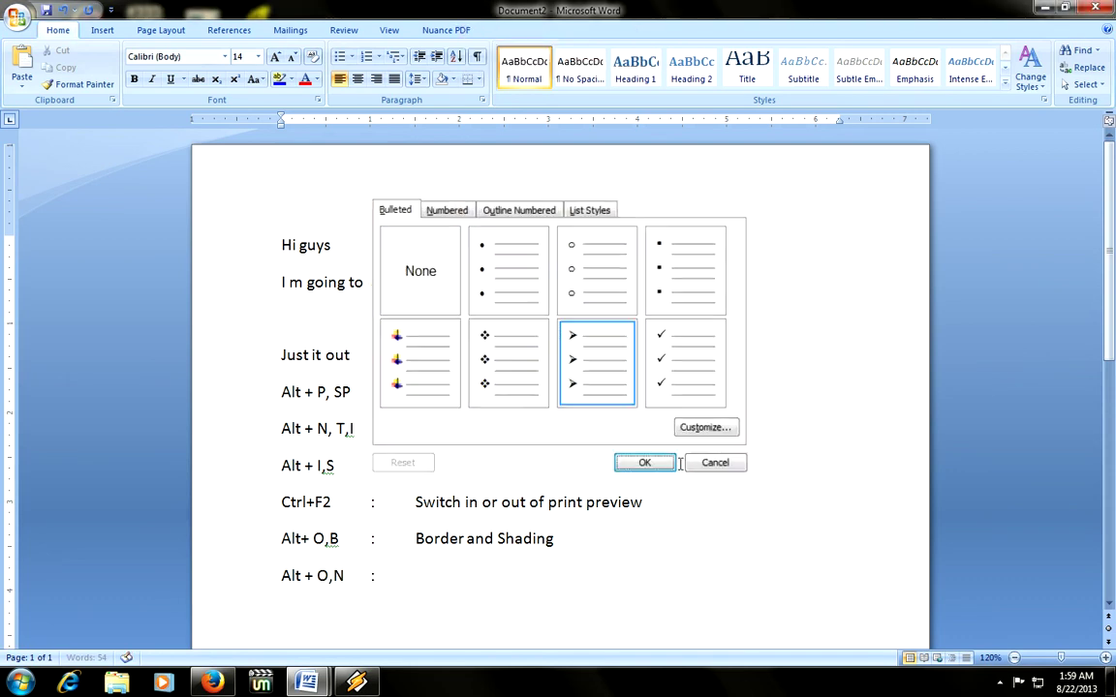
key("Return")
key("ctrl+z")
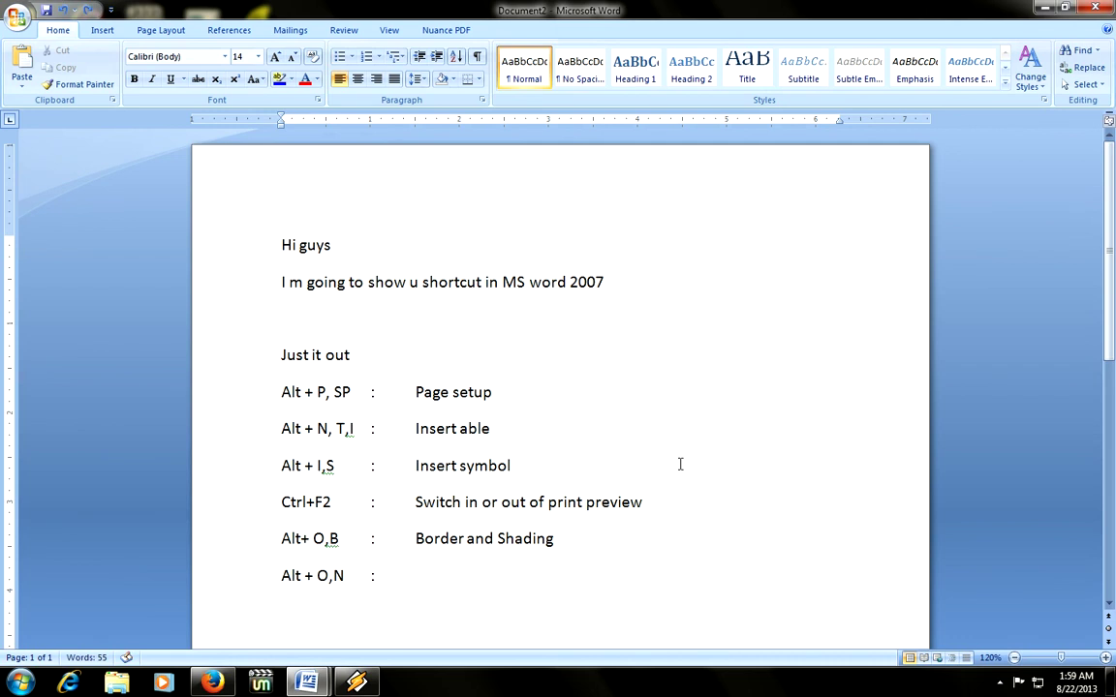
Step: Complete the description 'Bullets and numbering', then apply and undo a hollow-circle bullet
type("Bullets and numbering")
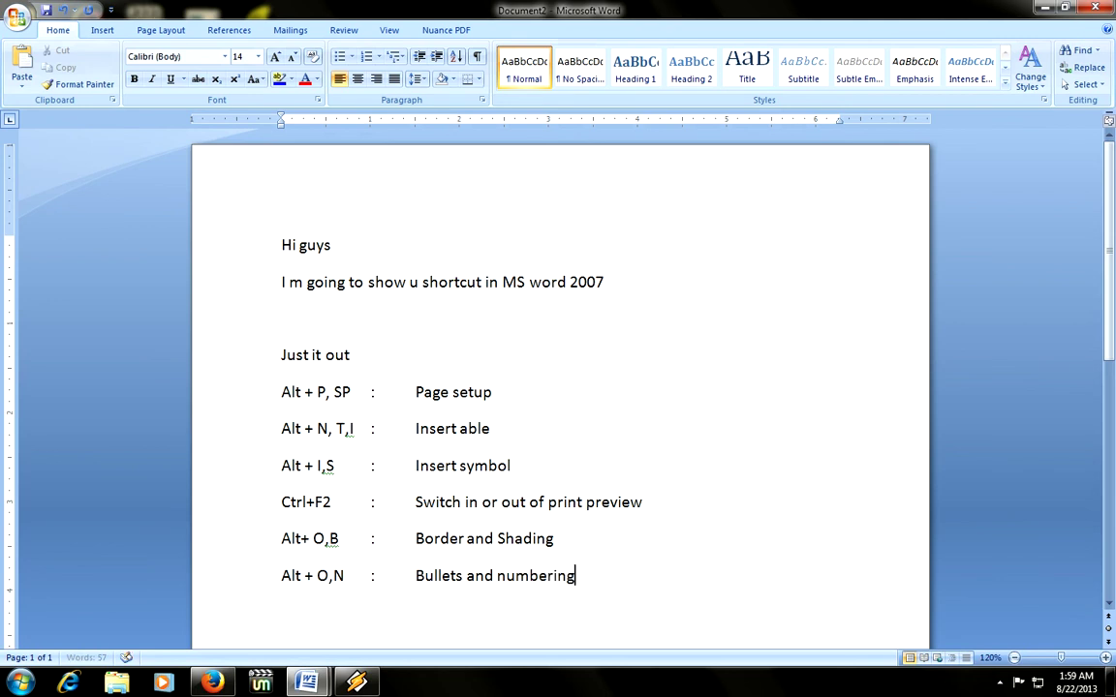
key("Return")
key("alt+o")
key("n")
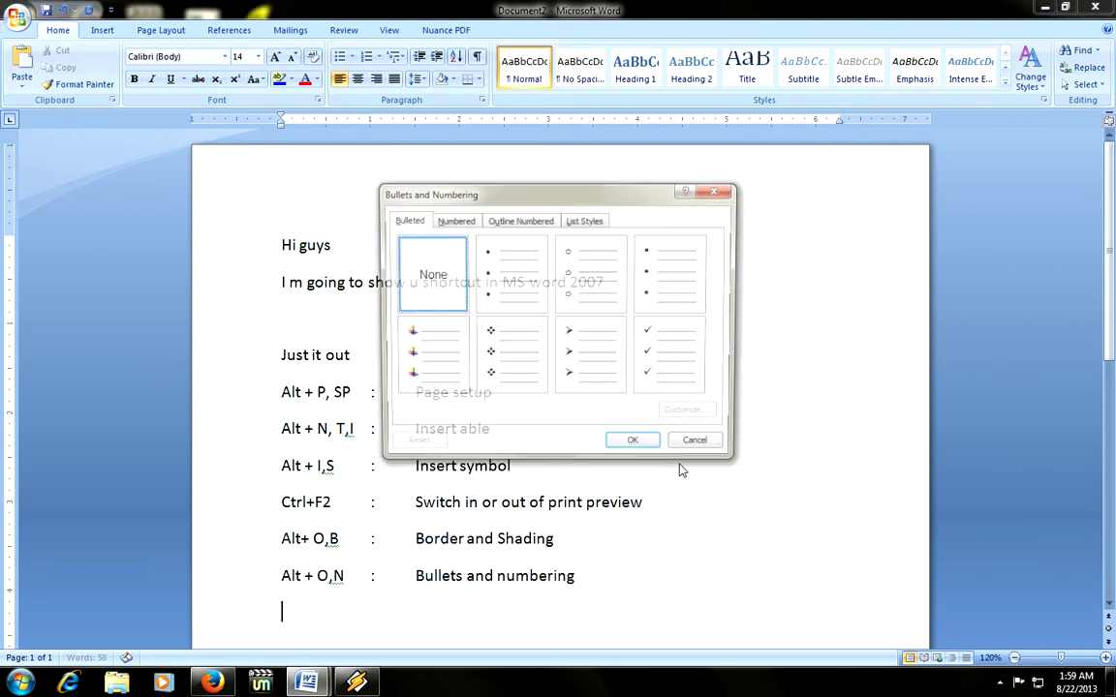
key("Right")
key("Right")
key("Down")
key("Up")
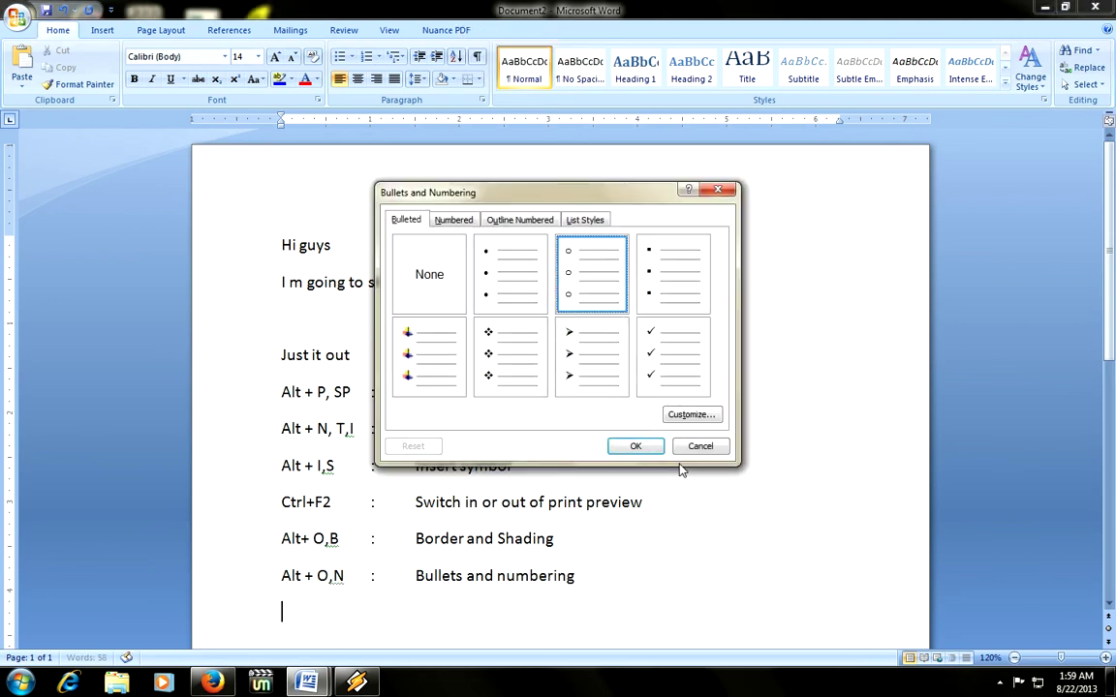
key("Return")
key("ctrl+z")
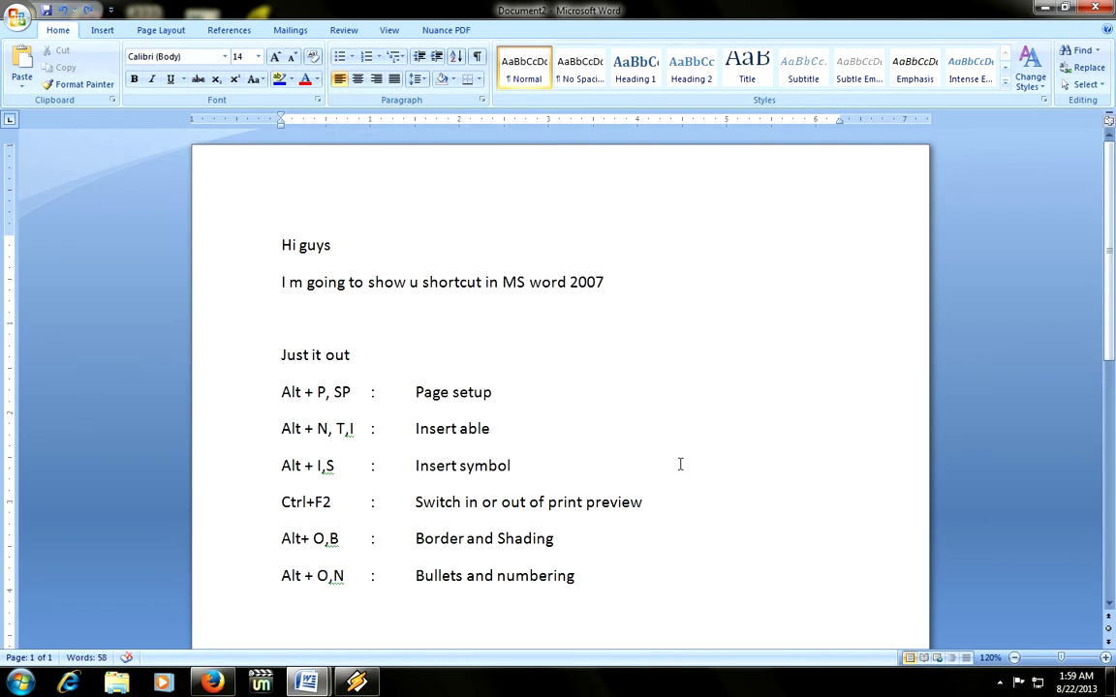
Step: Add the entry 'Ctlr + 1 : Single line spacing' to the list
type("Ctlr")
type(" + 1\t")
type(":")
key("Tab")
type("Single")
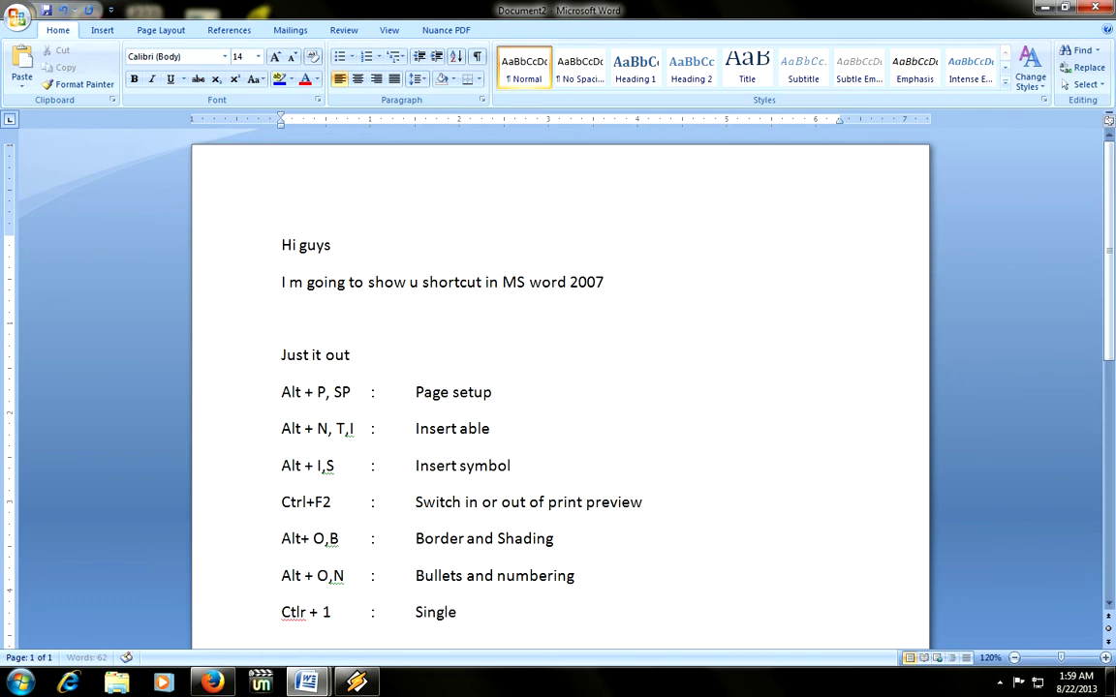
type(" line spacing")
key("Return")
key("Return")
Step: Copy the Basalts paragraph from '7 shortcuts' and paste it below the list
key("alt+Tab")
key("alt+Tab")
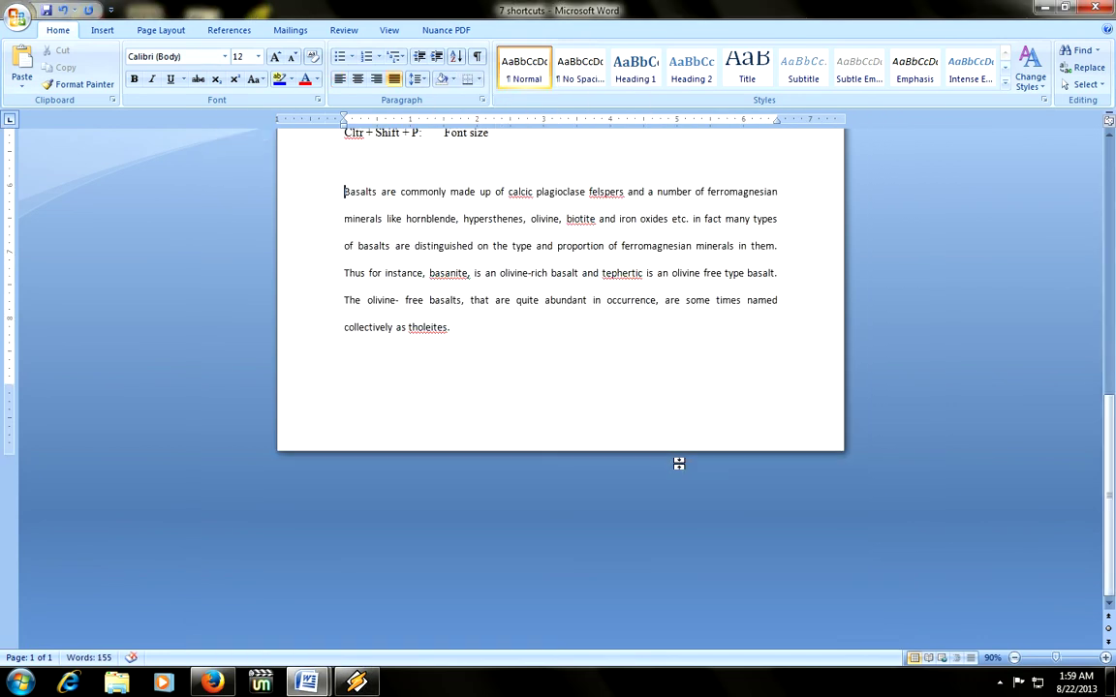
key("shift+Down")
key("ctrl+c")
key("shift+Down")
key("shift+Down")
key("shift+Down")
key("alt+Tab")
key("alt+Tab")
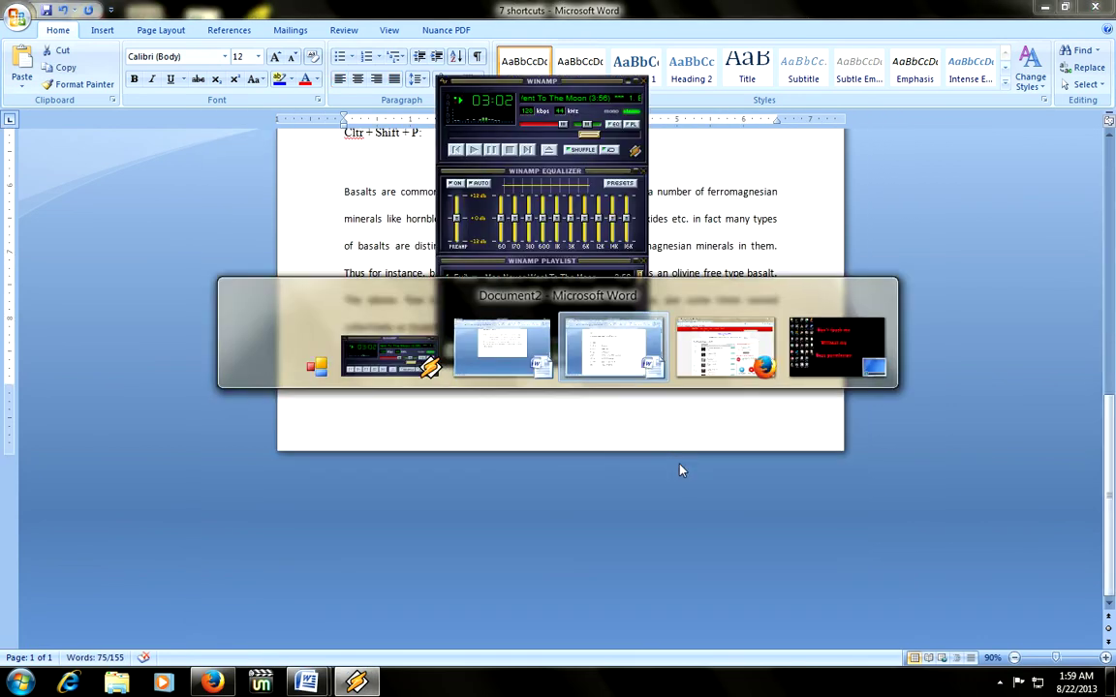
key("ctrl+v")
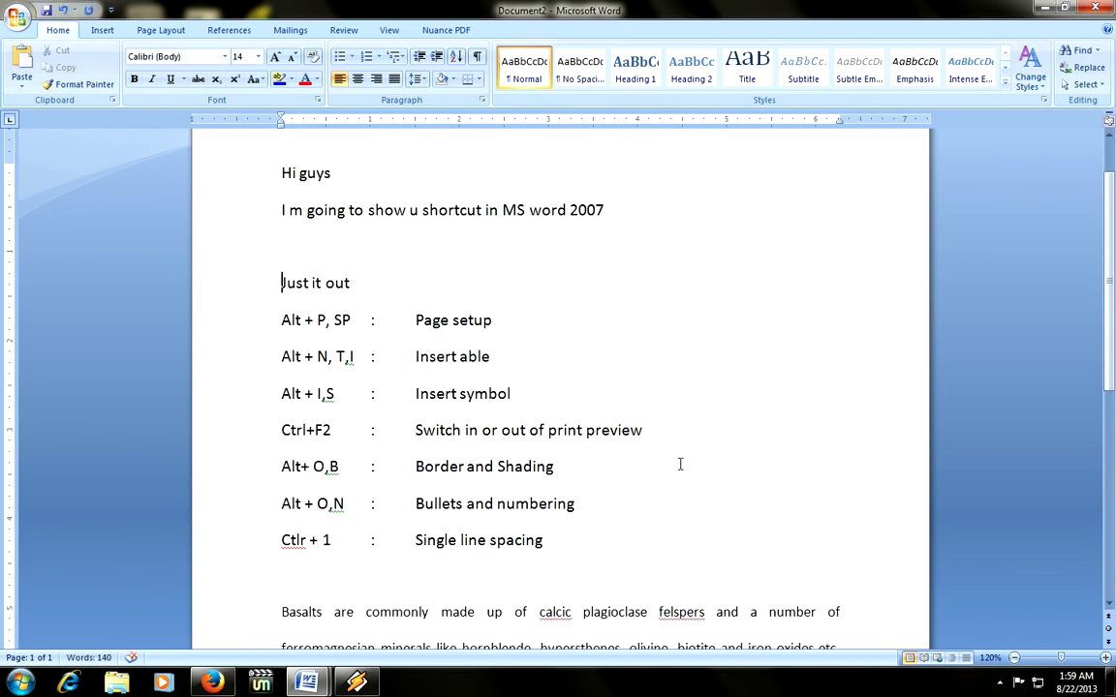
Step: Make the Basalts paragraph single-spaced with Ctrl+1
scroll(610, 438, "down", 3)
scroll(572, 498, "down", 3)
left_click(569, 411)
key("ctrl+1")
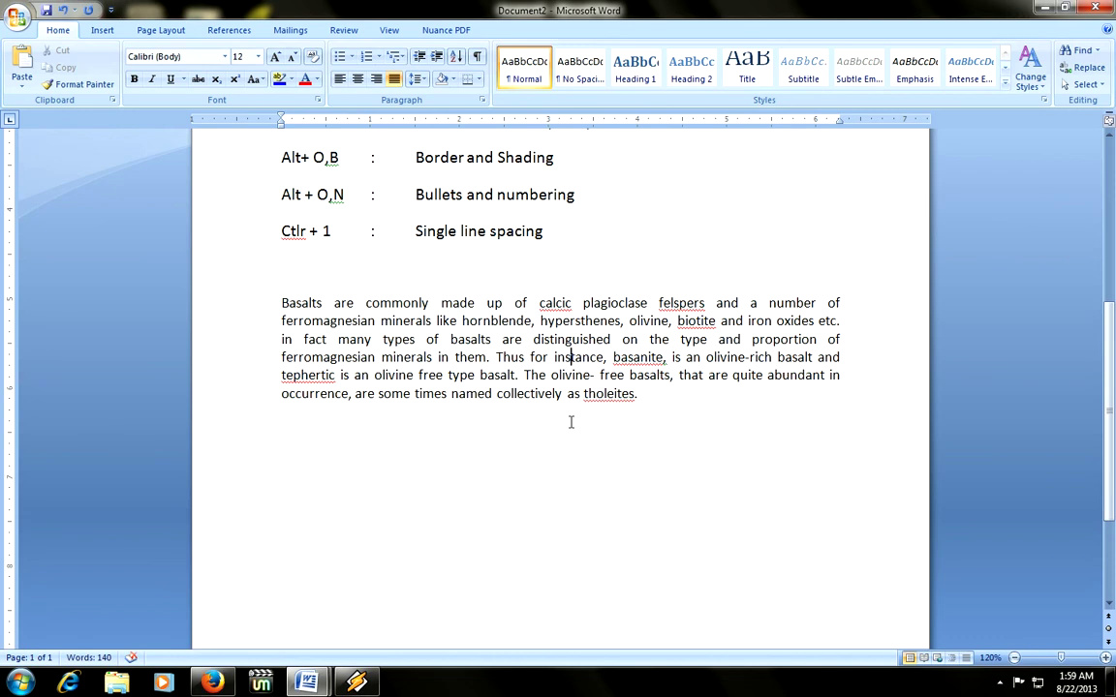
Step: Duplicate the 'Ctlr + 1 : Single line spacing' line directly below itself
key("Up")
key("Up")
key("Up")
key("Home")
key("shift+Down")
key("ctrl+c")
key("Right")
key("ctrl+v")
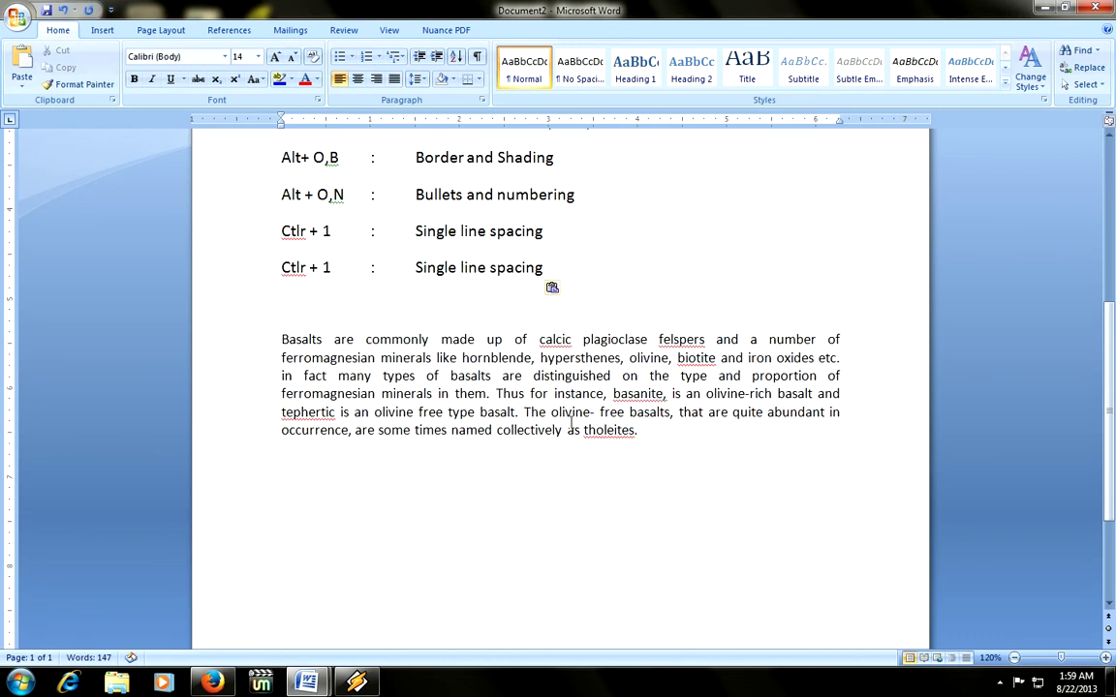
Step: Edit the duplicate to read 'Ctlr + 5 : 1.5 line spacing'
key("ctrl+Right")
key("ctrl+Right")
key("shift+Right")
type("5")
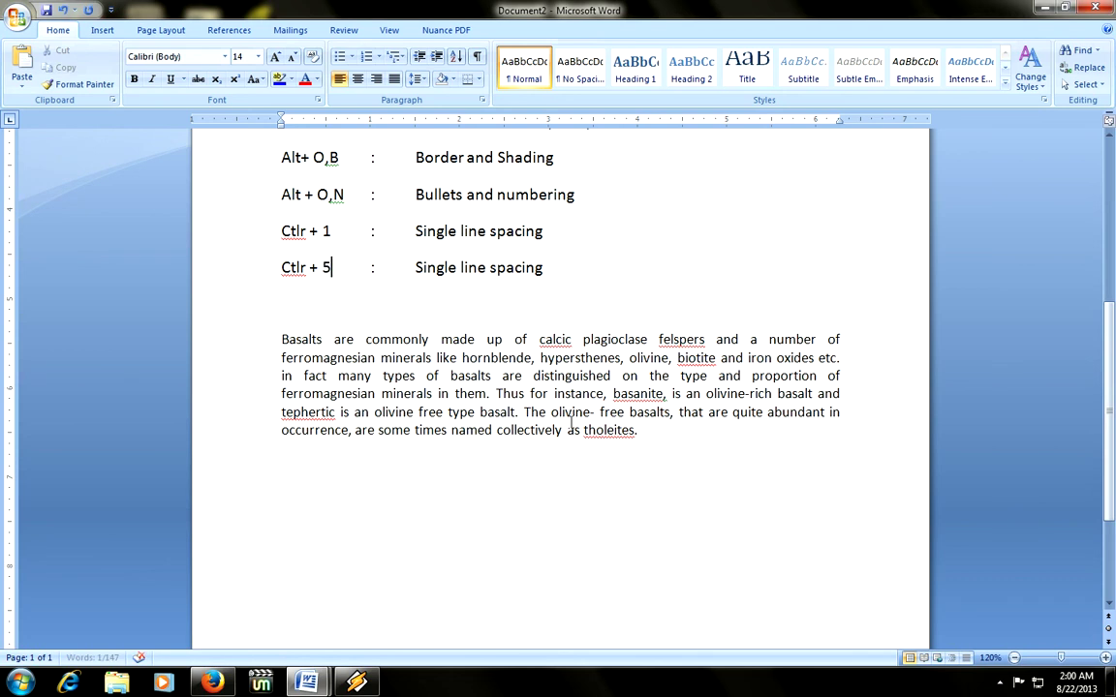
key("End")
key("ctrl+shift+Left")
key("ctrl+shift+Left")
key("ctrl+shift+Left")
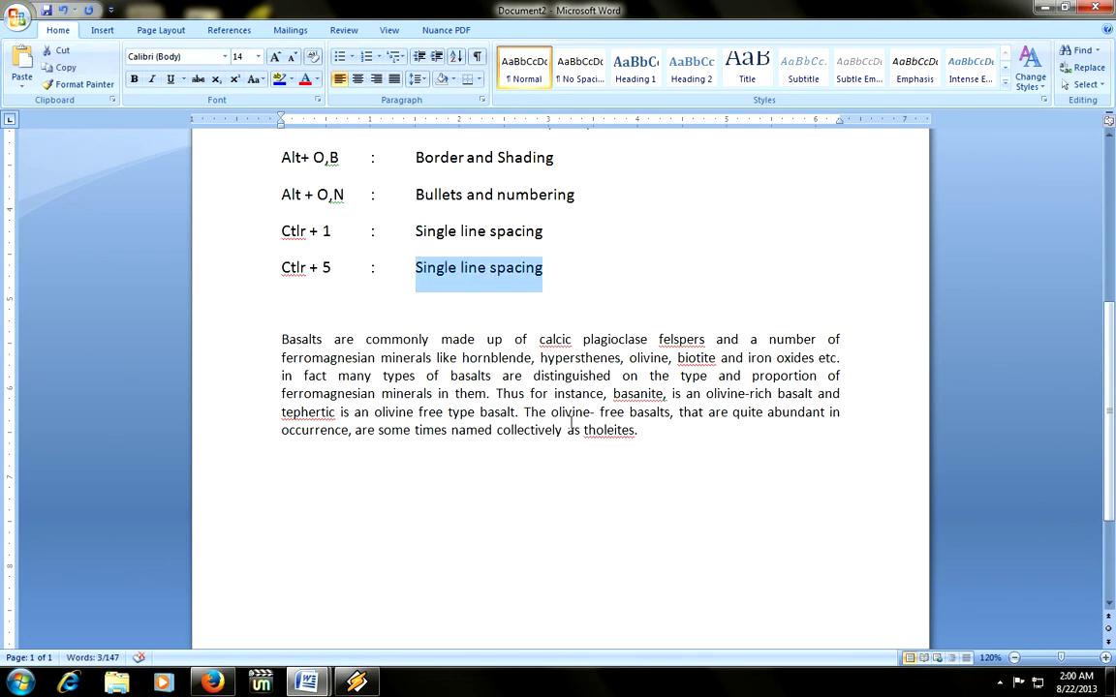
type("1.5 line spacing")
left_click(282, 376)
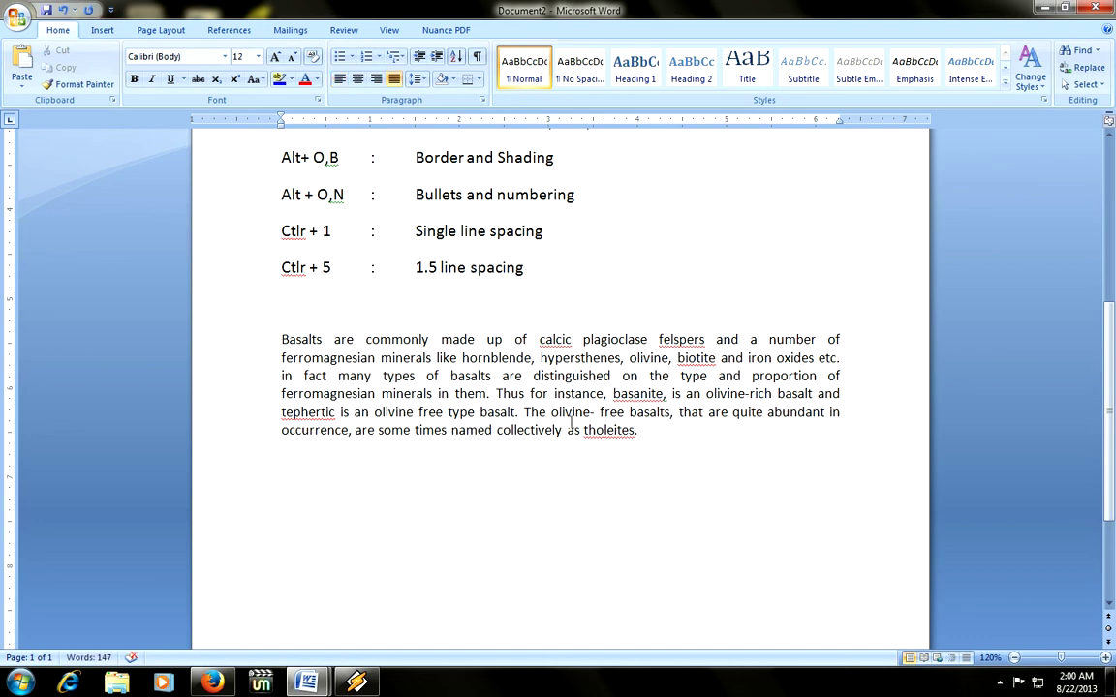
Step: Duplicate the 'Ctlr + 5' list line onto the empty line below it
key("ctrl+5")
key("Up")
key("Up")
key("Up")
key("shift+Down")
key("ctrl+c")
key("Down")
key("ctrl+v")
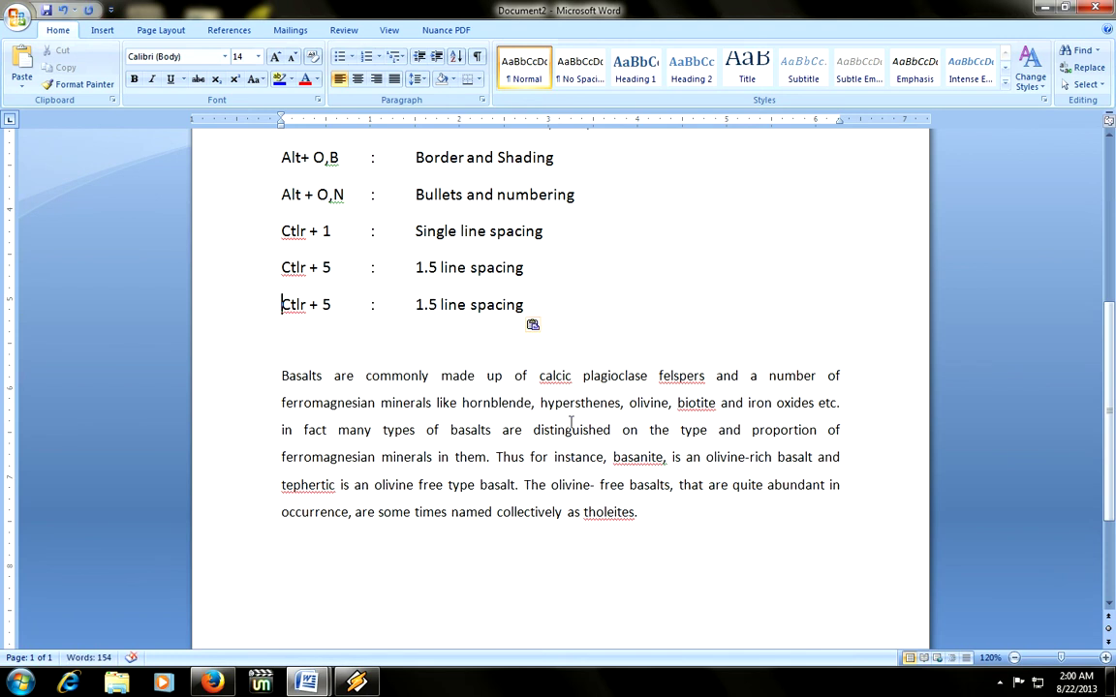
Step: Edit the copy to read 'Ctlr + 2 : double line spacing'
key("Delete")
type("2")
key("End")
key("shift+Left")
key("shift+Left")
key("shift+Left")
key("shift+Left")
key("shift+Left")
key("shift+Left")
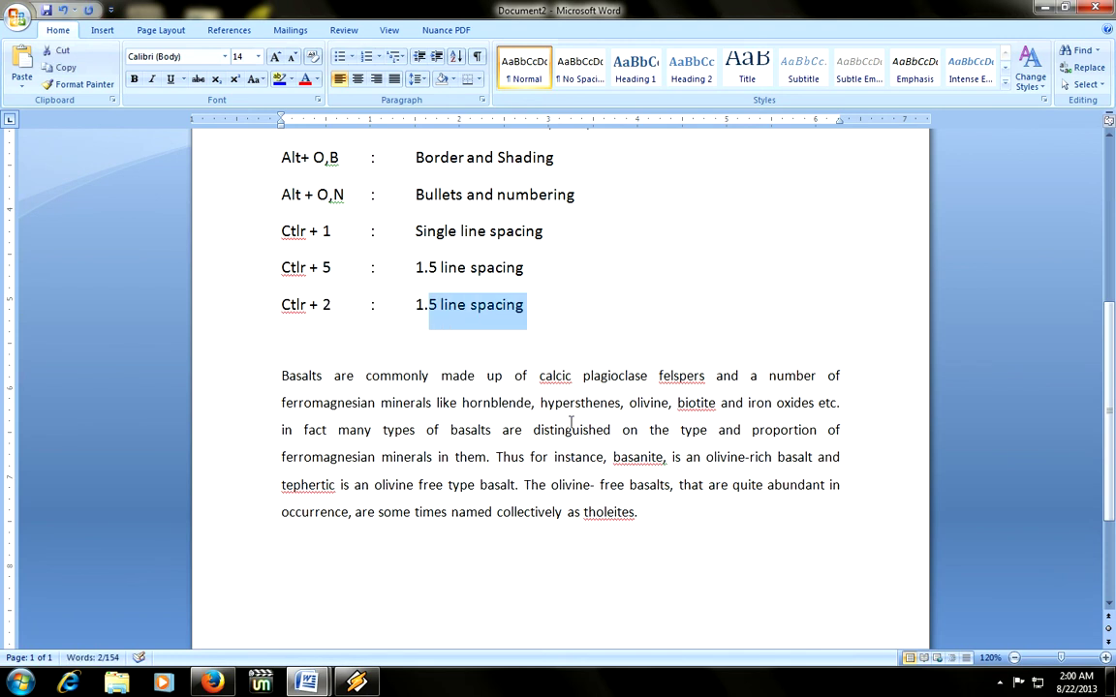
key("shift+Left")
type("double")
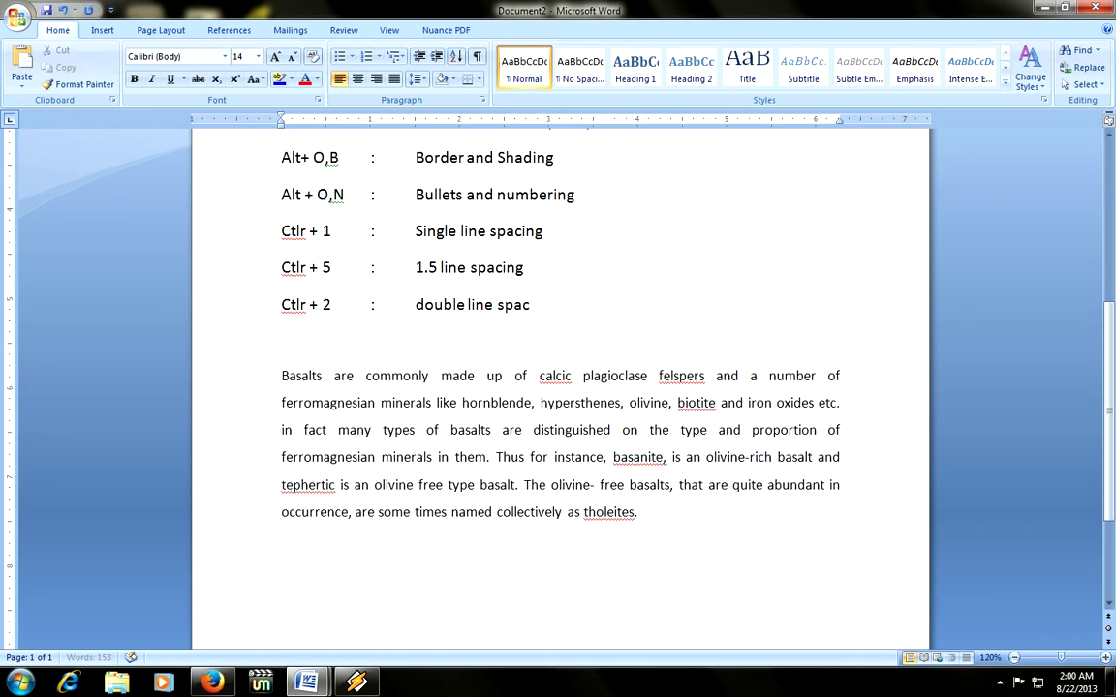
Step: Toggle the Basalts paragraph's line spacing with Ctrl+1 and Ctrl+5, ending double-spaced
left_click(555, 403)
key("ctrl+5")
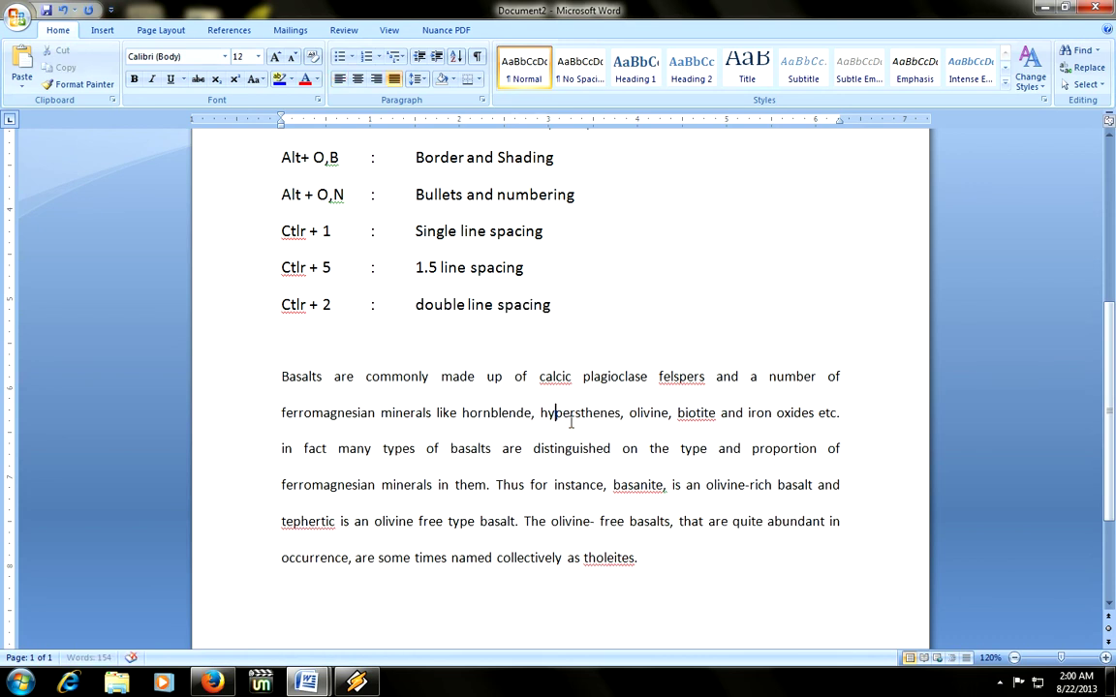
key("ctrl+1")
key("ctrl+5")
key("ctrl+1")
key("ctrl+5")
key("ctrl+1")
key("ctrl+5")
Step: Select the Basalts paragraph through to the document end and delete it
key("ctrl+shift+End")
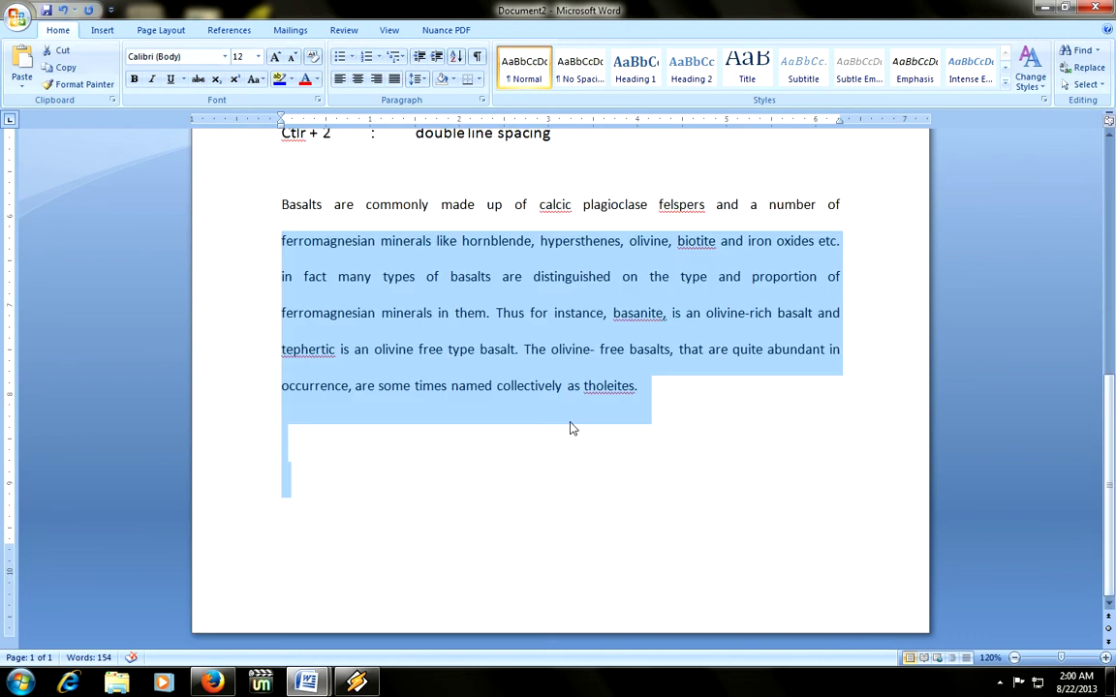
key("Up")
key("ctrl+shift+End")
key("Delete")
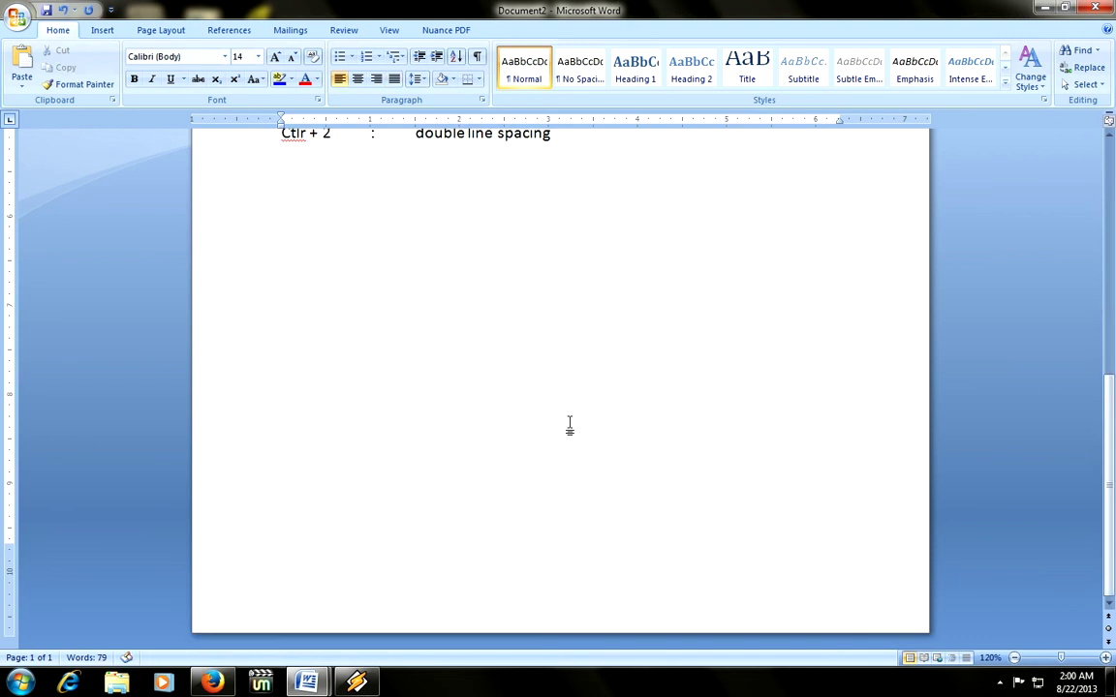
Step: Type the entry 'Cltr+Shift + F:' with a tab before 'Font style'
type("Cltr")
type("+Shift +F")
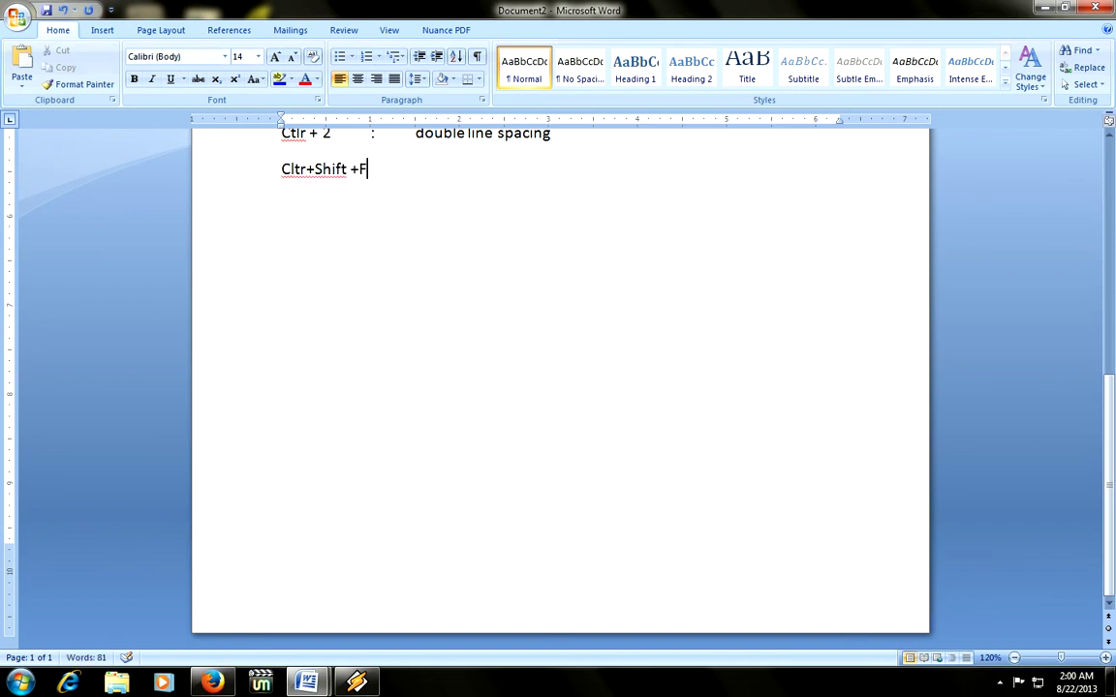
key("BackSpace")
type("F:")
key("Tab")
type("Font")
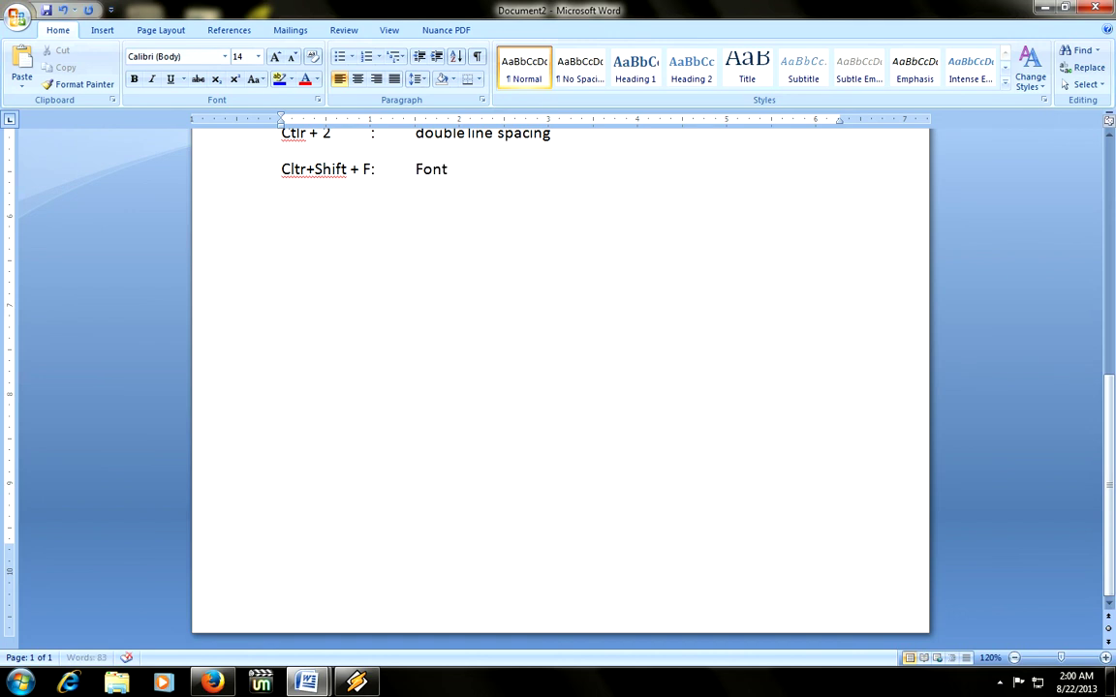
type(" style")
scroll(463, 176, "up", 1)
Step: Set the 'Ctlr + 2 : double line spacing' line in Arial Black, undoing an accidental AIGDT font
triple_click(489, 177)
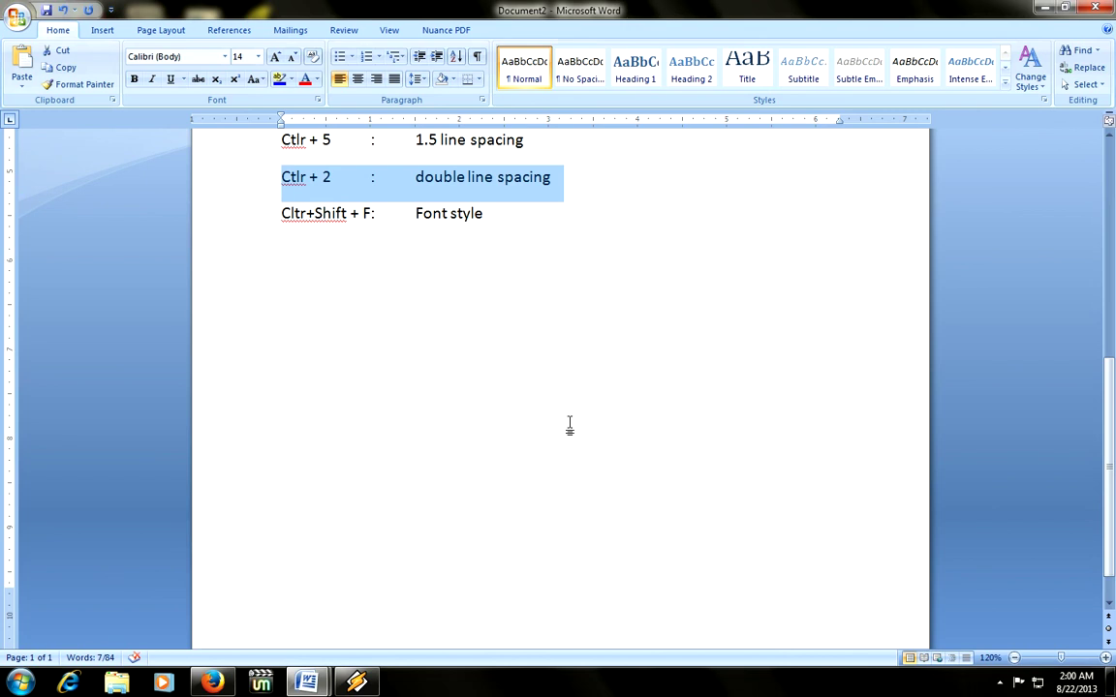
key("ctrl+shift+f")
key("Down")
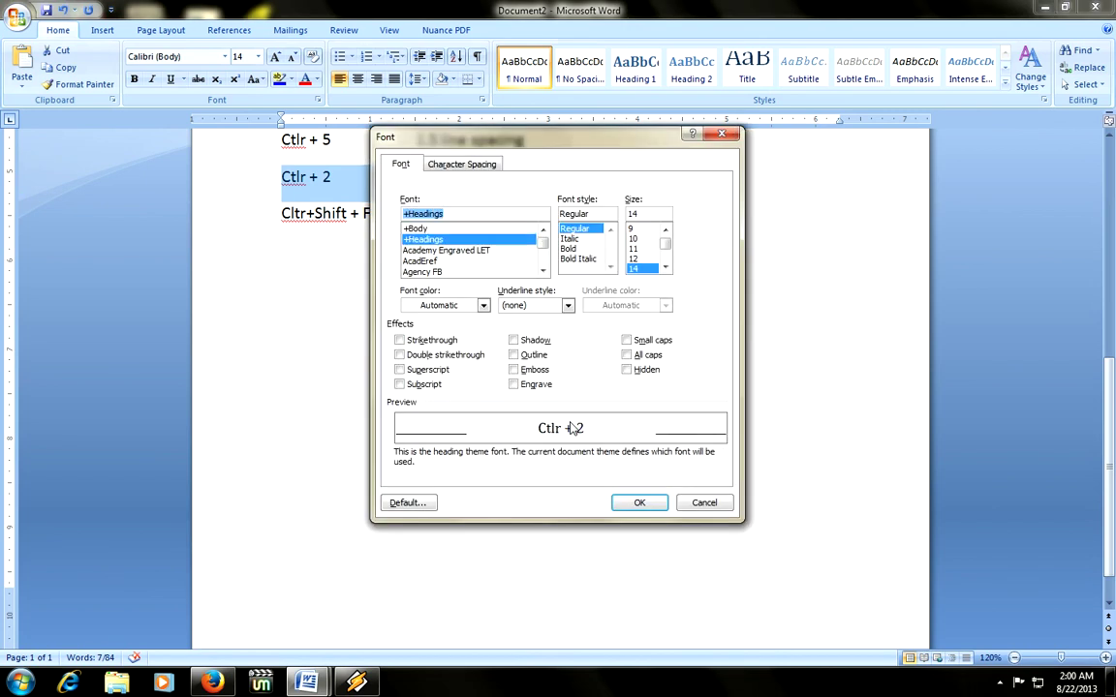
key("Down")
key("Down")
key("Down")
key("Down")
key("Return")
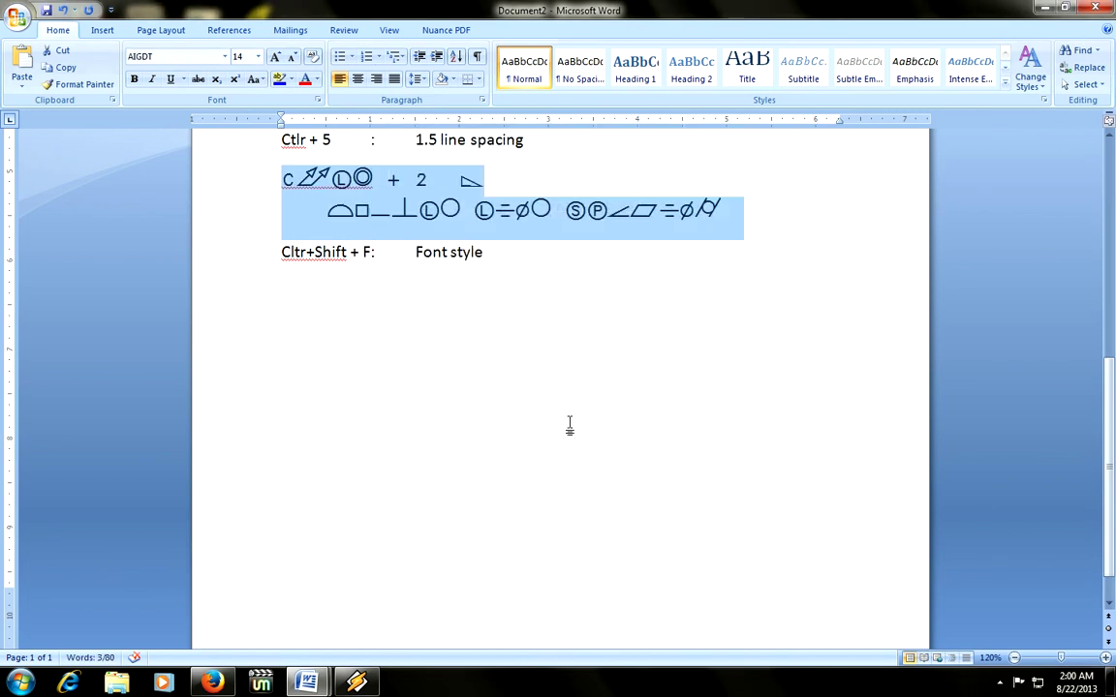
key("ctrl+z")
key("ctrl+shift+f")
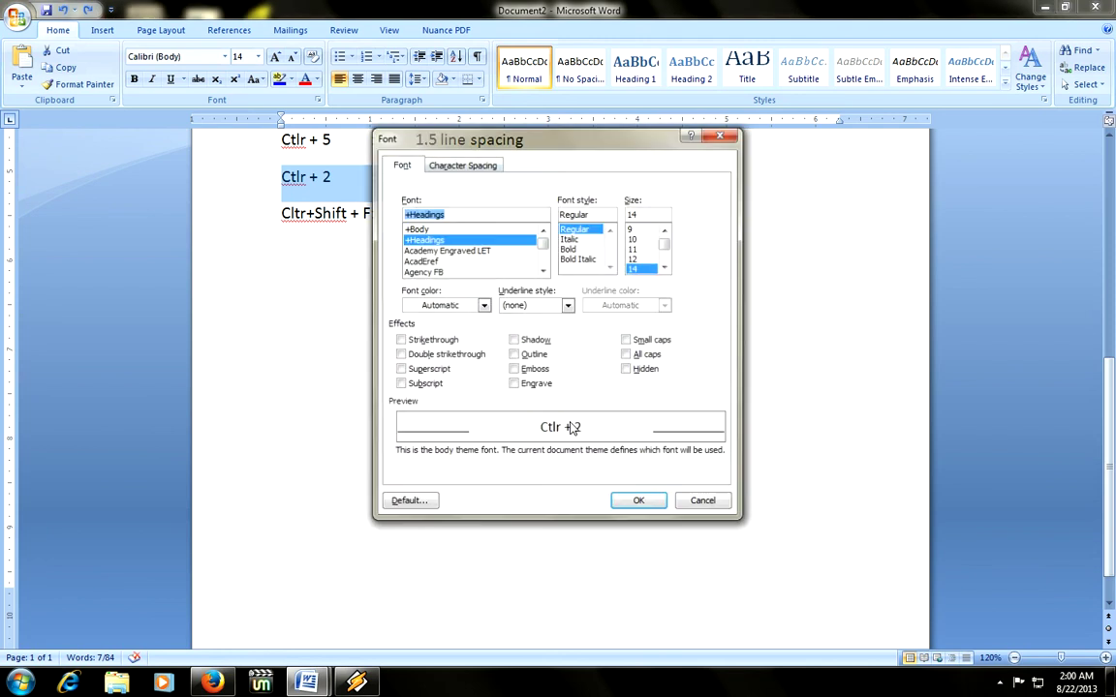
key("Down")
key("Down")
key("Down")
key("Down")
key("Down")
key("Down")
key("Down")
key("Down")
key("Down")
key("Down")
key("Down")
key("Down")
key("Down")
key("Down")
key("Return")
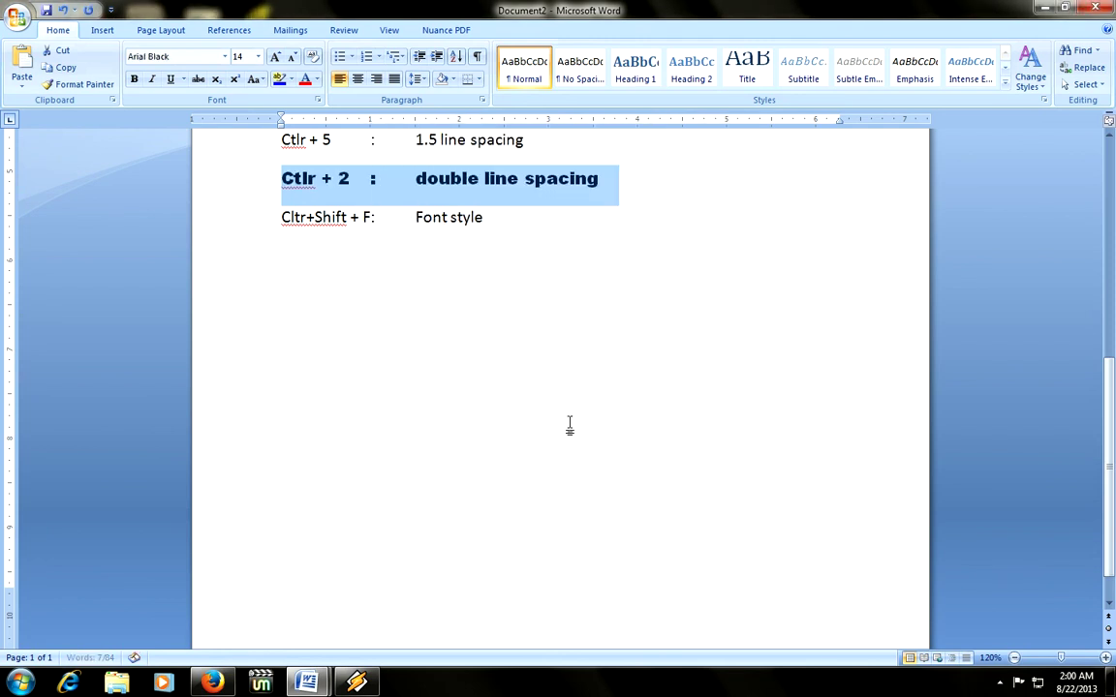
key("Left")
Step: Copy the 'Cltr+Shift + F: Font style' line and paste a duplicate below it
key("Down")
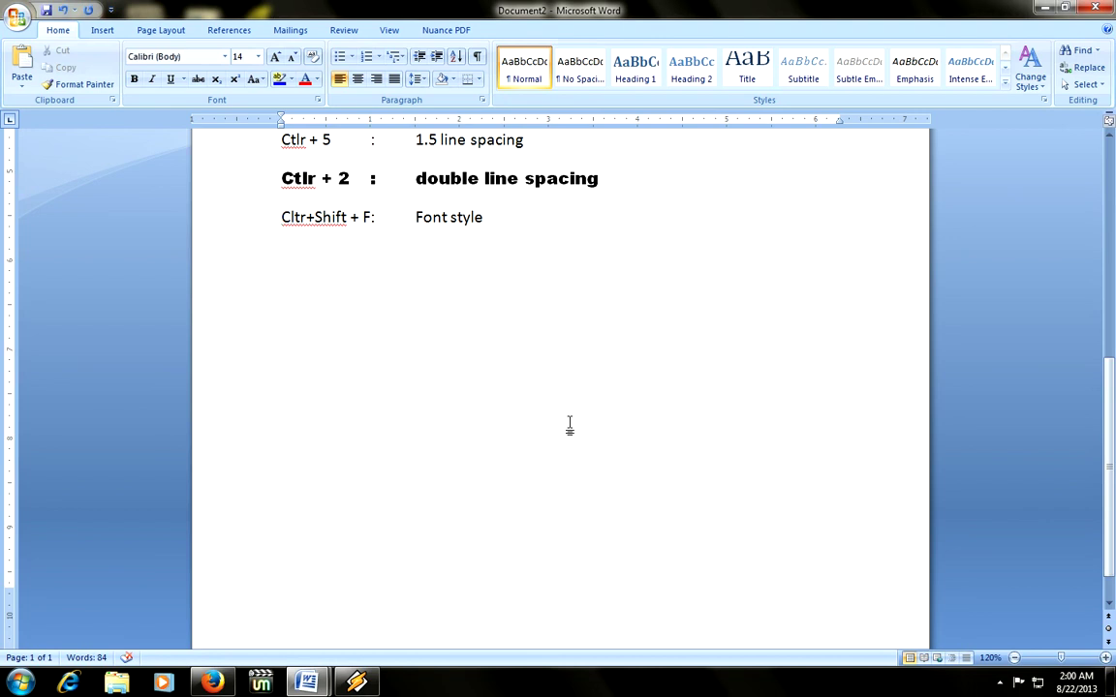
key("shift+Up")
key("ctrl+c")
key("Down")
key("ctrl+v")
key("Up")
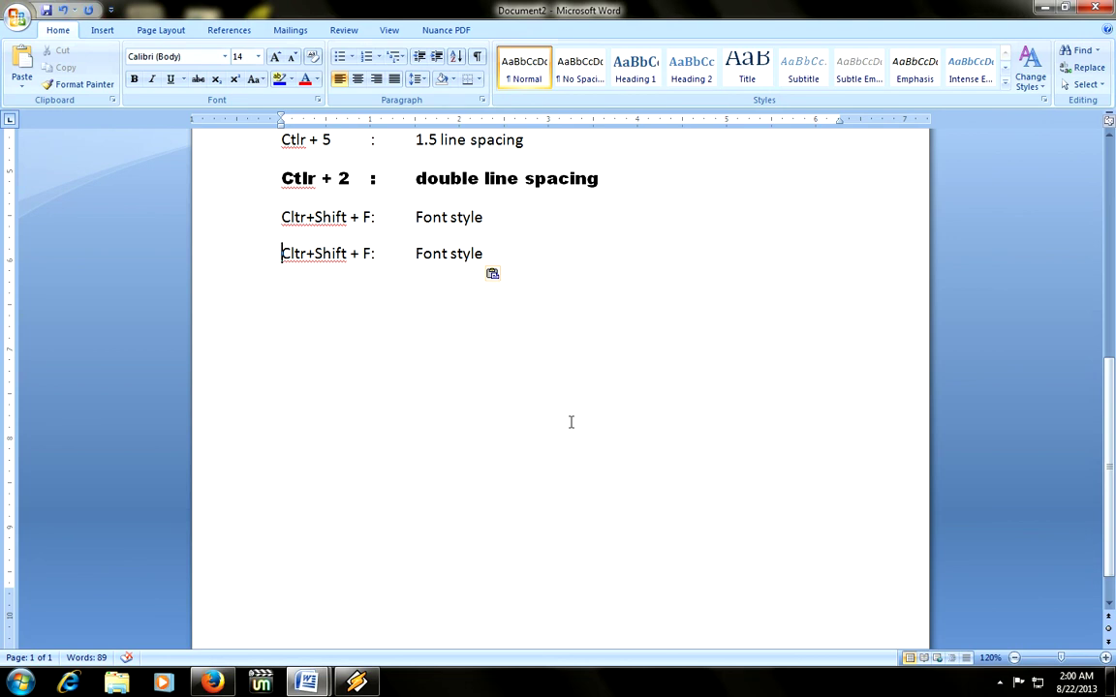
Step: Edit the pasted line to read 'Cltr+Shift + P: Font size'
key("shift+Right")
type("P")
key("End")
key("ctrl+shift+Left")
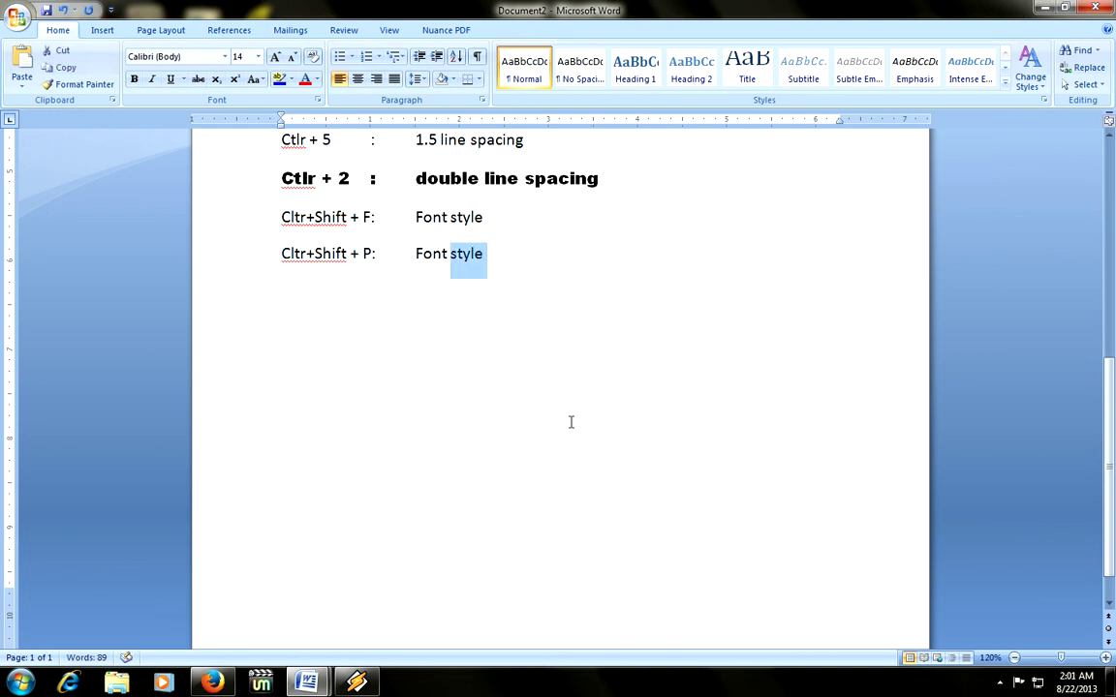
type("size")
Step: Resize the Font size line via Ctrl+Shift+P, trying 30 and 50 before settling on 20
key("Home")
key("shift+Down")
key("ctrl+shift+p")
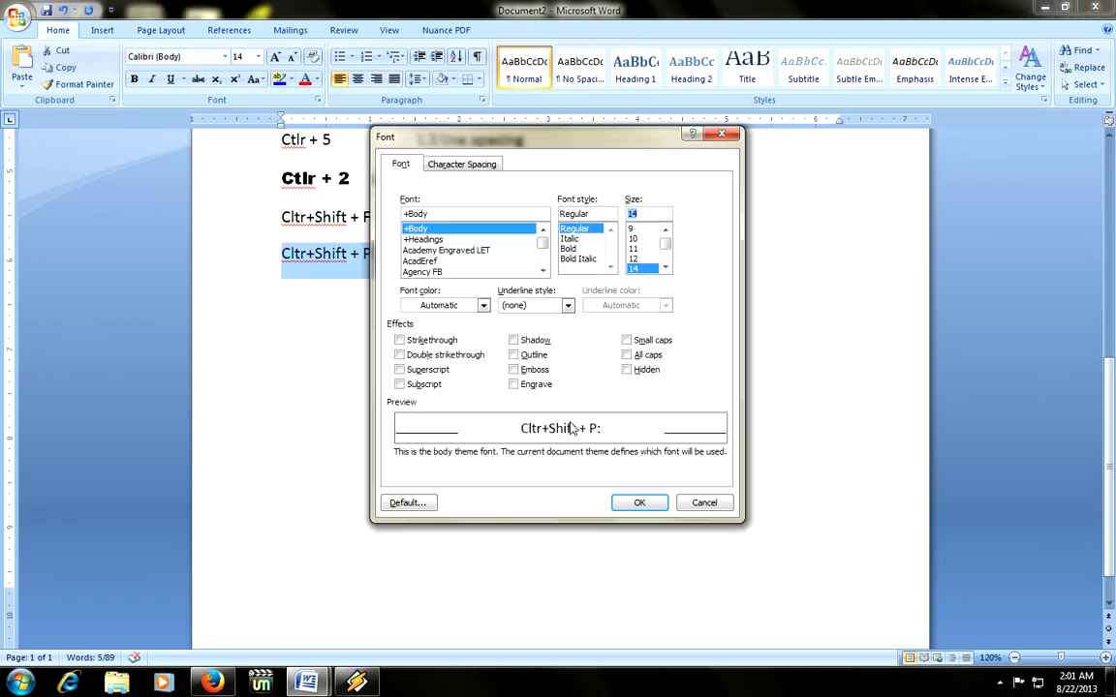
type("30")
key("Return")
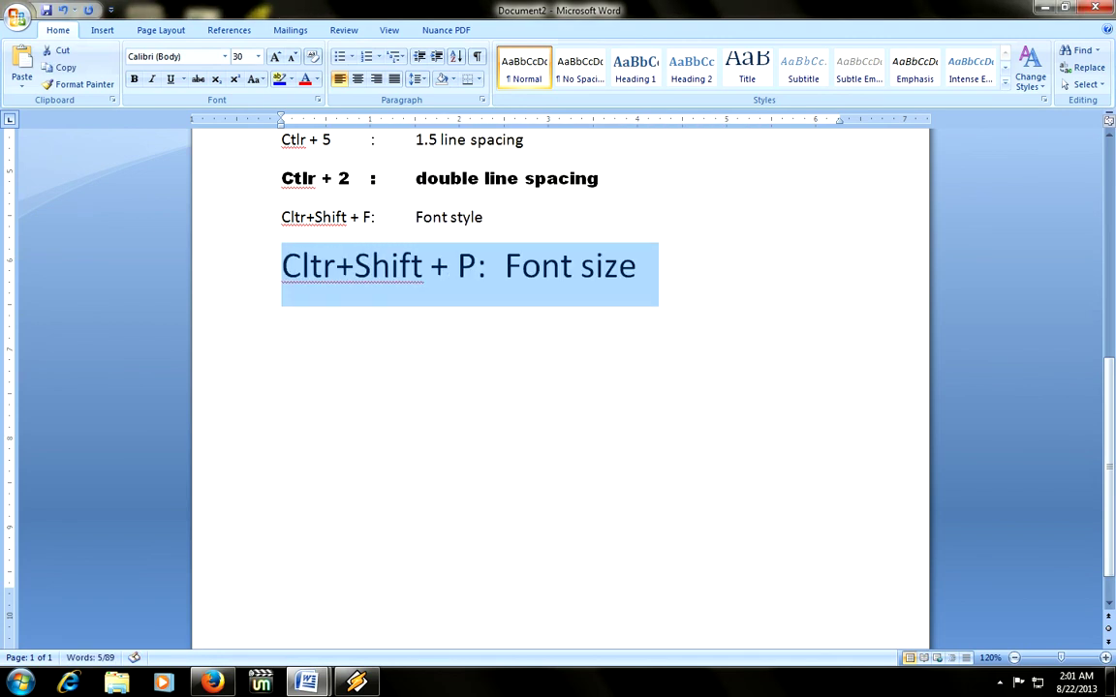
key("ctrl+shift+p")
type("50")
key("Return")
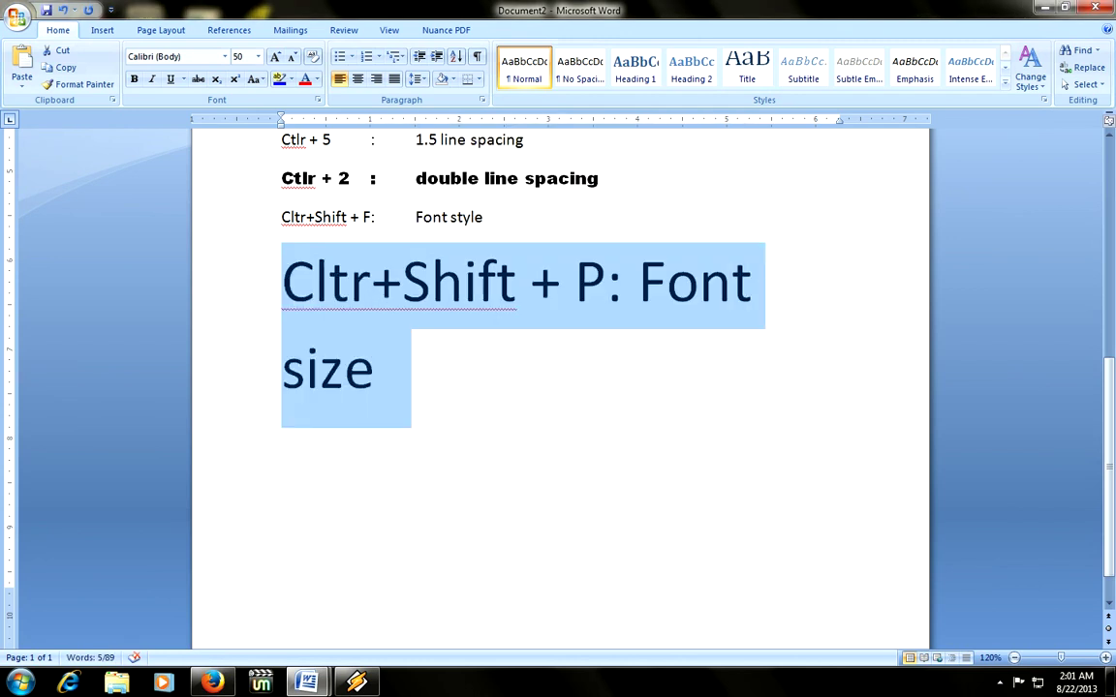
key("ctrl+shift+p")
type("20")
key("Return")
Step: Add a new line below reading 'Thank you for watching'
key("End")
key("Return")
type("Th")
key("BackSpace")
key("BackSpace")
type("Thank you ")
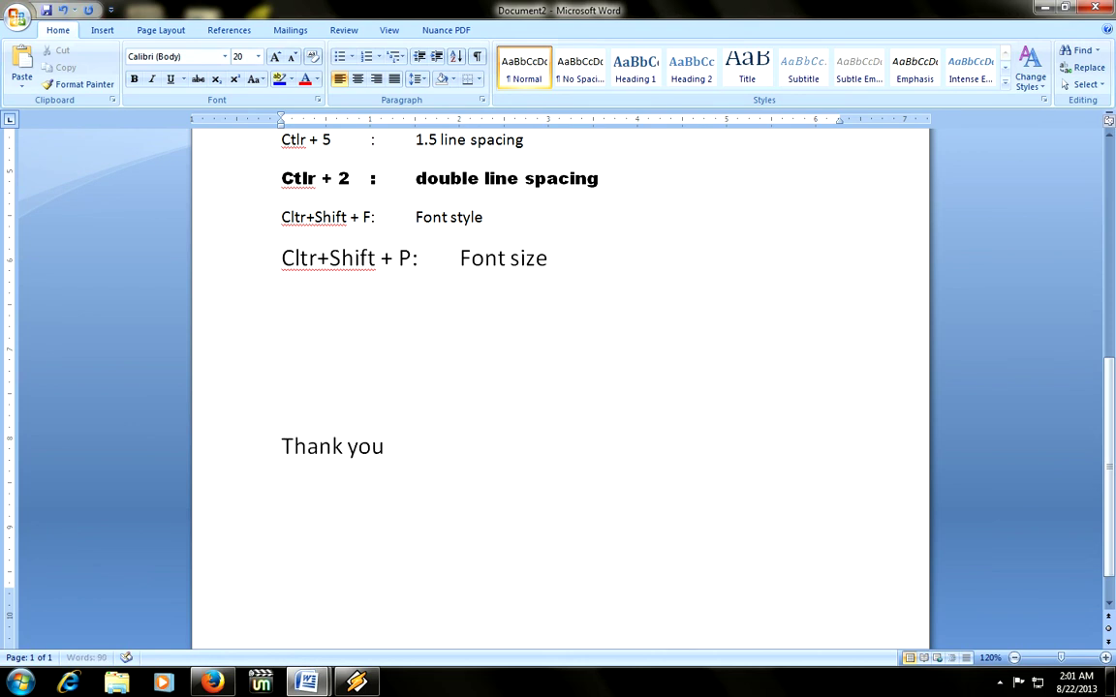
type("for w")
type("atching")
Step: Type 'Plz subscribe me' on a new line beneath 'Thank you for watching'
key("Return")
key("Return")
type("Plz subscrib")
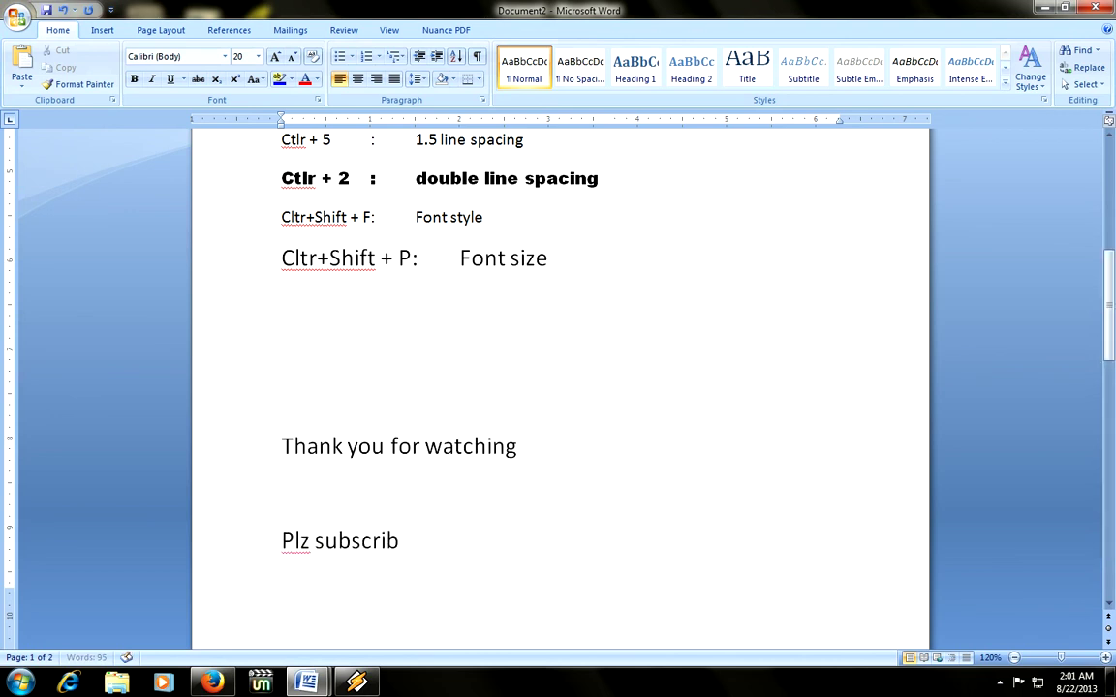
type("e me")
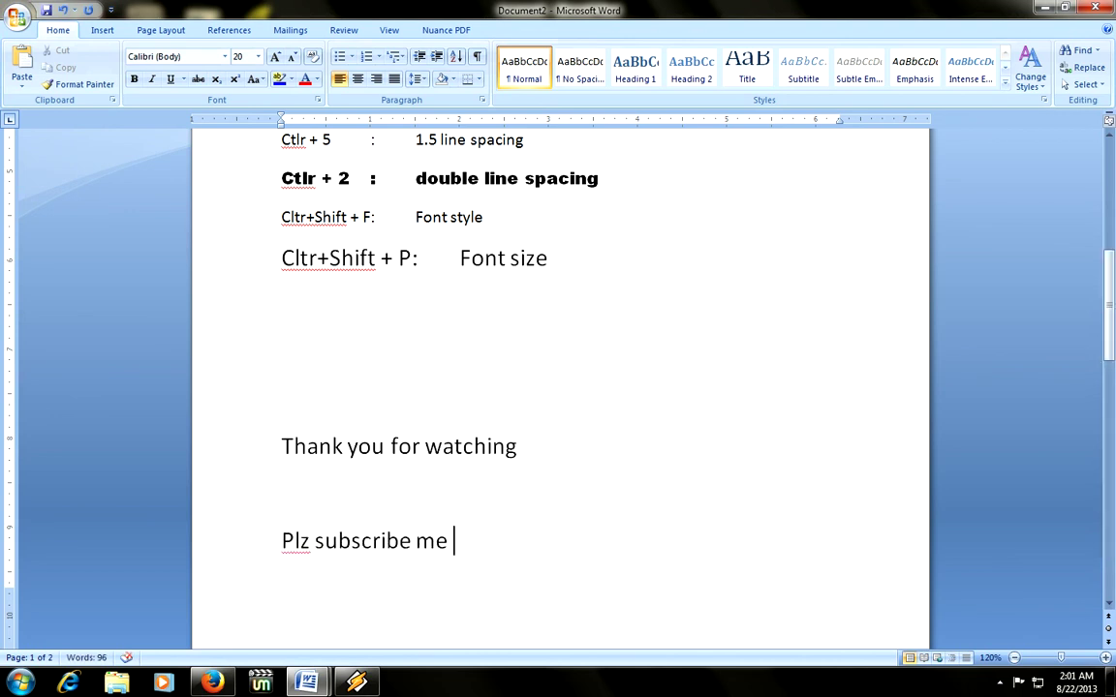